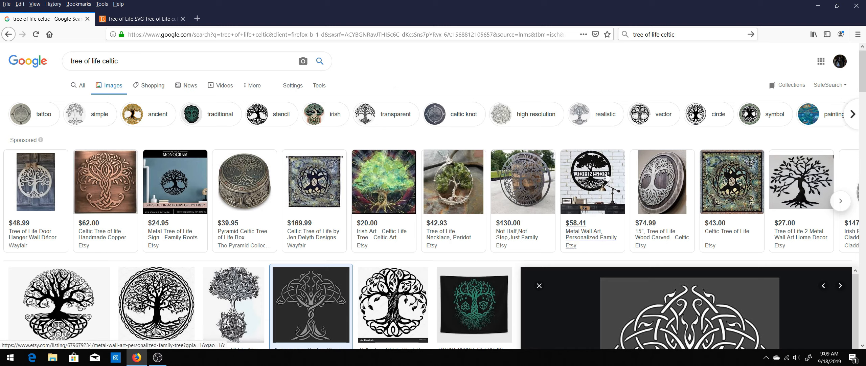
# Save the previewed Custom Stencil Celtic Tree of Life image from the image search to the Desktop under its suggested name.
pyautogui.moveTo(608, 177)
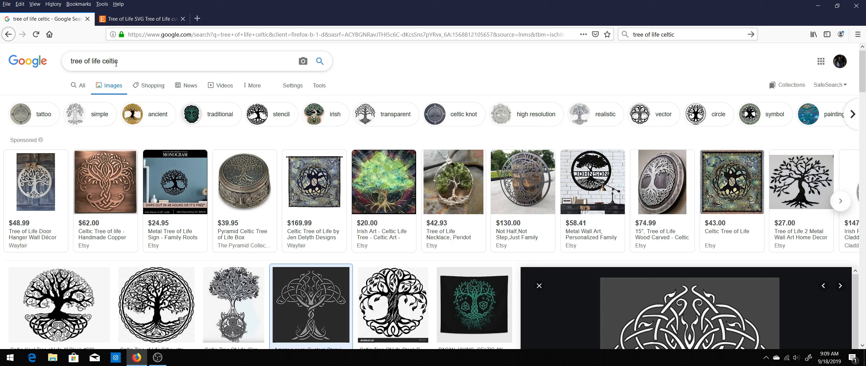
pyautogui.scroll(-4, 420, 232)
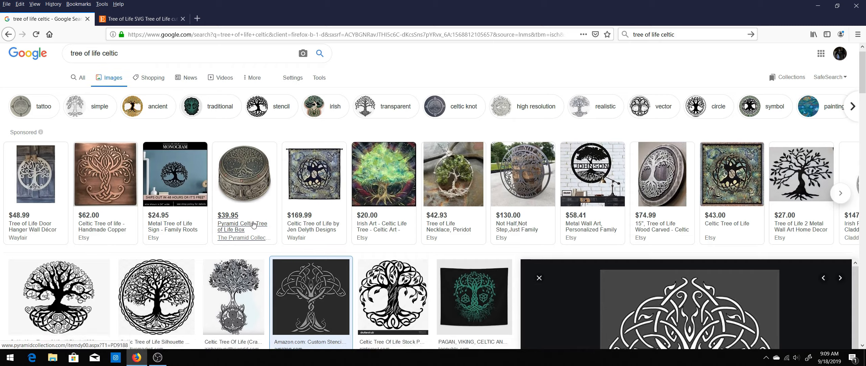
pyautogui.scroll(-4, 421, 233)
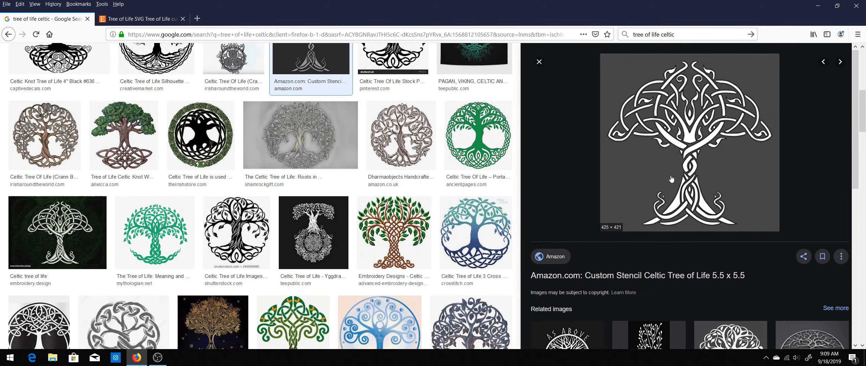
pyautogui.rightClick(691, 157)
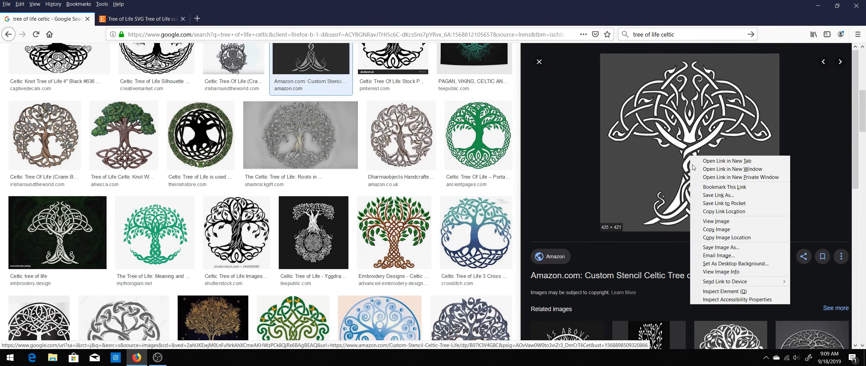
pyautogui.click(712, 247)
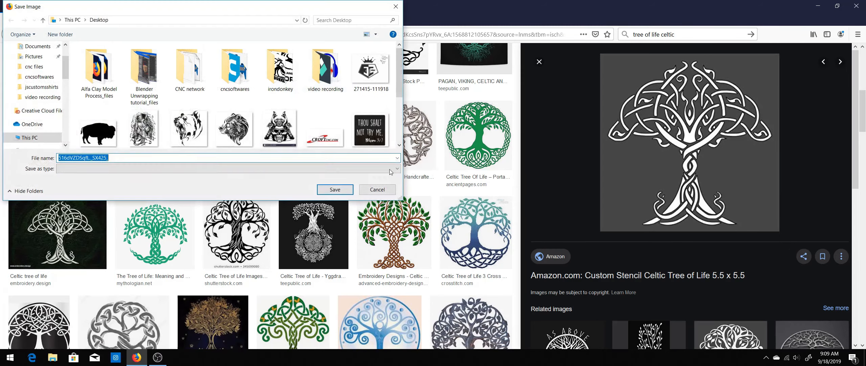
pyautogui.click(335, 190)
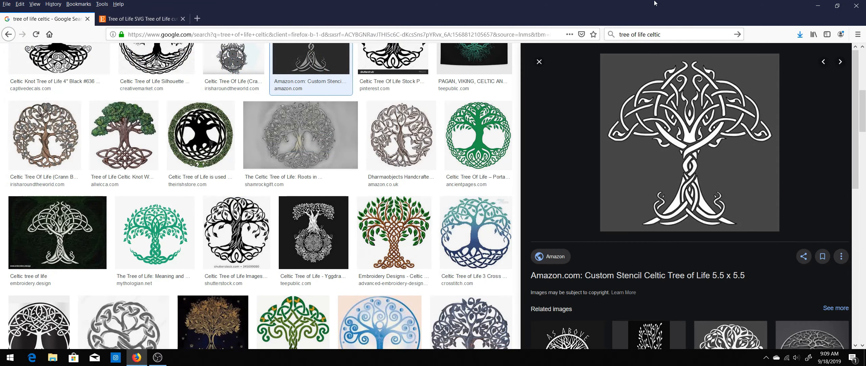
# Close the browser and open the downloaded tree image from the desktop in paint.net.
pyautogui.click(856, 8)
pyautogui.rightClick(76, 263)
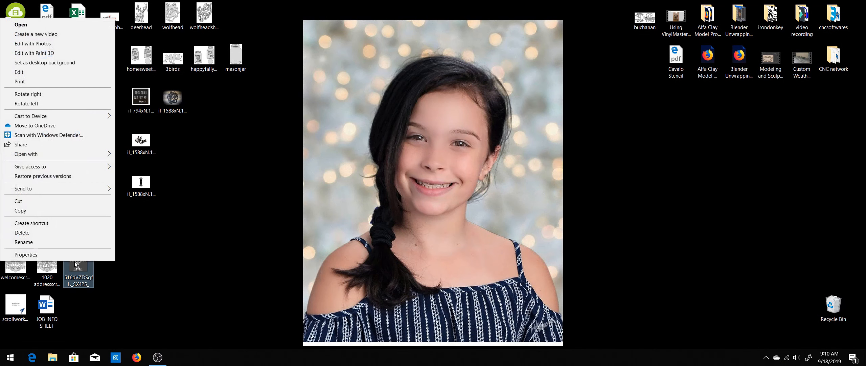
pyautogui.moveTo(84, 157)
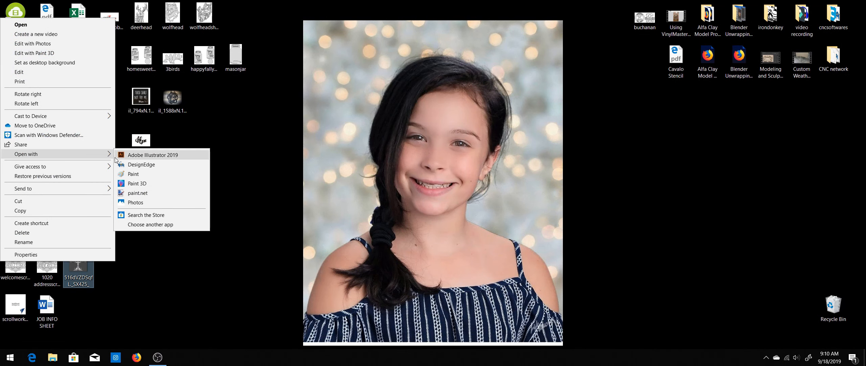
pyautogui.click(146, 193)
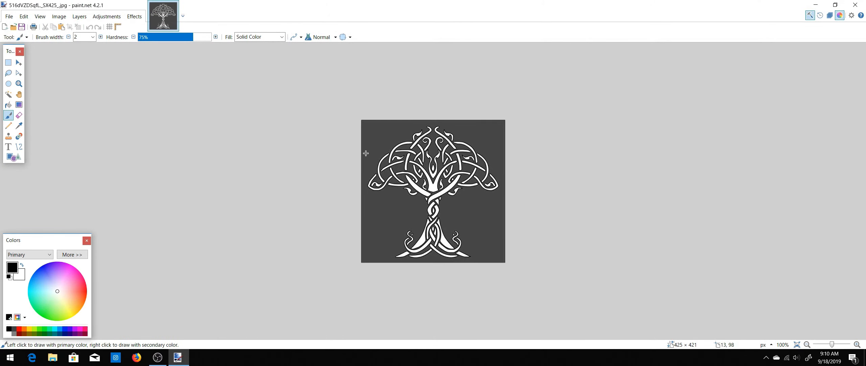
# Select the dark grey background with the Magic Wand at 50% tolerance and invert the selection to the tree.
pyautogui.click(9, 94)
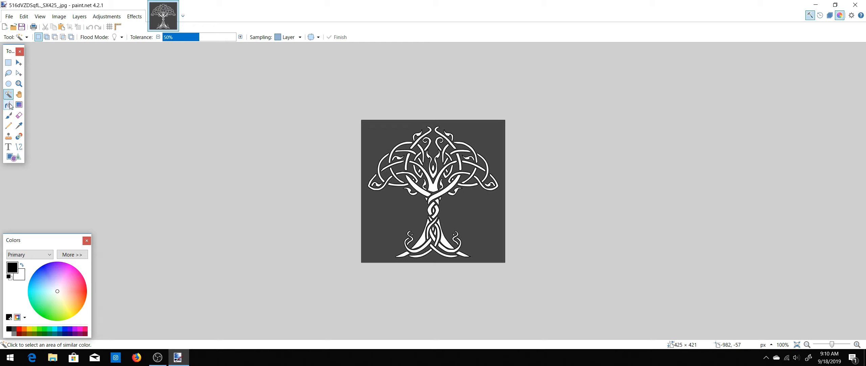
pyautogui.click(383, 138)
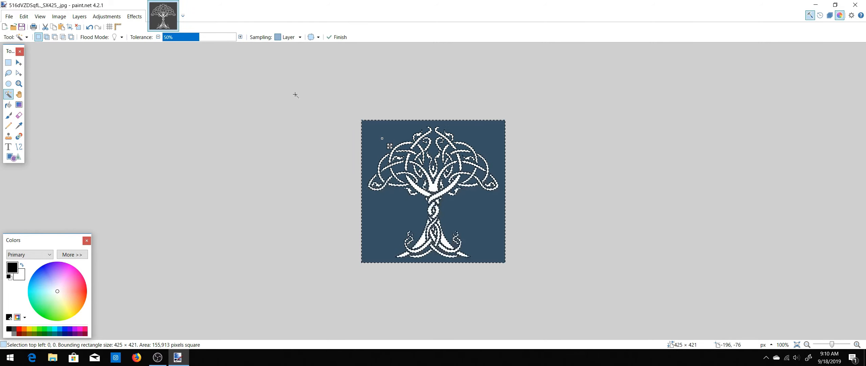
pyautogui.hotkey('ctrl', 'i')
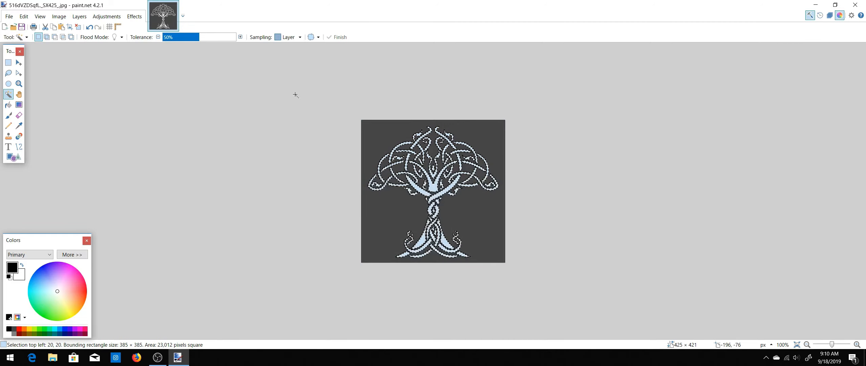
# Paint the selected tree black with the Paintbrush at a brush width of 500.
pyautogui.click(9, 116)
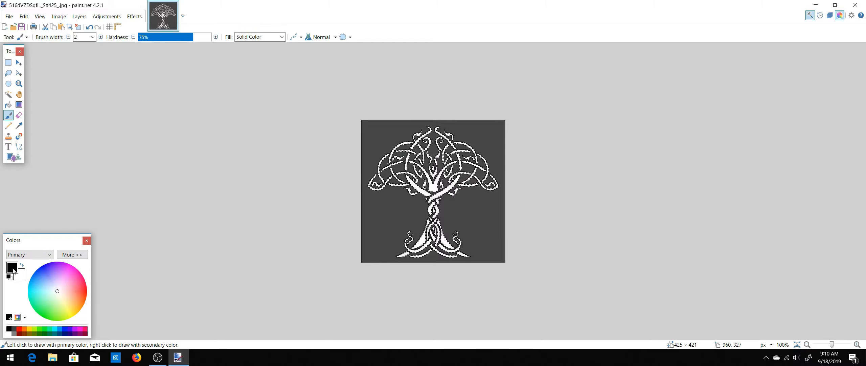
pyautogui.doubleClick(77, 38)
pyautogui.write('500')
pyautogui.moveTo(418, 154)
pyautogui.mouseDown()
pyautogui.moveTo(406, 154)
pyautogui.moveTo(435, 161)
pyautogui.mouseUp()
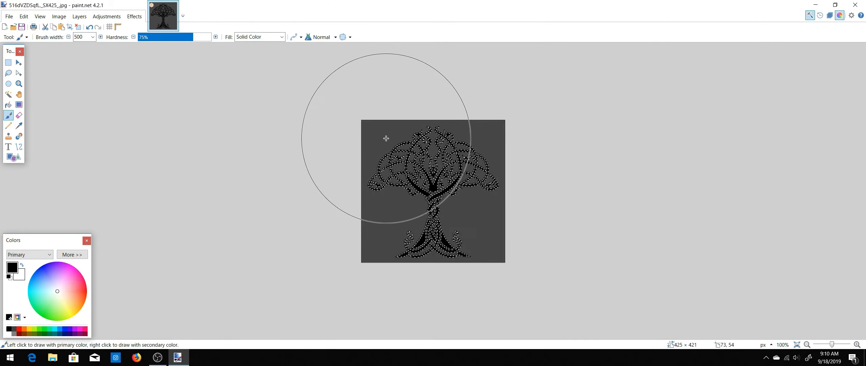
# Invert the selection to the background, paint it white with the secondary color, and clear the selection.
pyautogui.hotkey('ctrl', 'i')
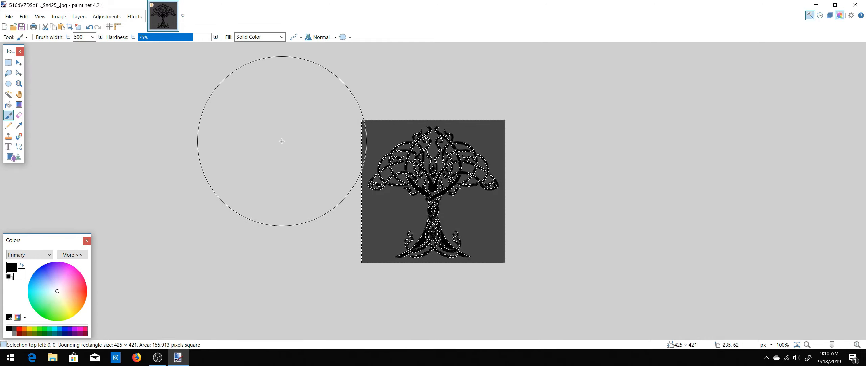
pyautogui.moveTo(263, 145)
pyautogui.mouseDown(button='right')
pyautogui.moveTo(512, 155)
pyautogui.moveTo(313, 271)
pyautogui.mouseUp(button='right')
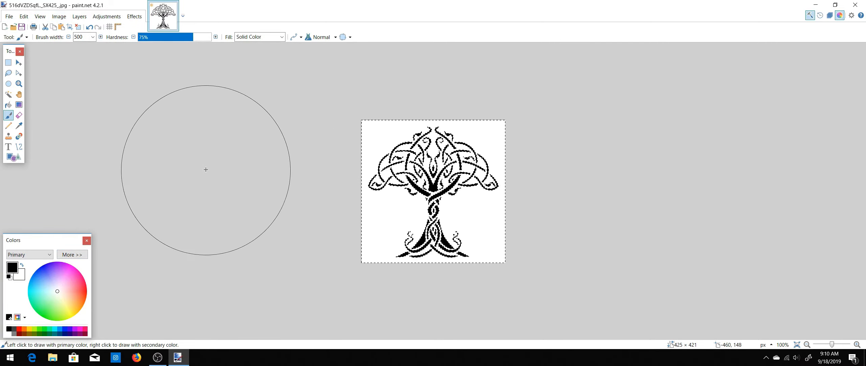
pyautogui.click(8, 95)
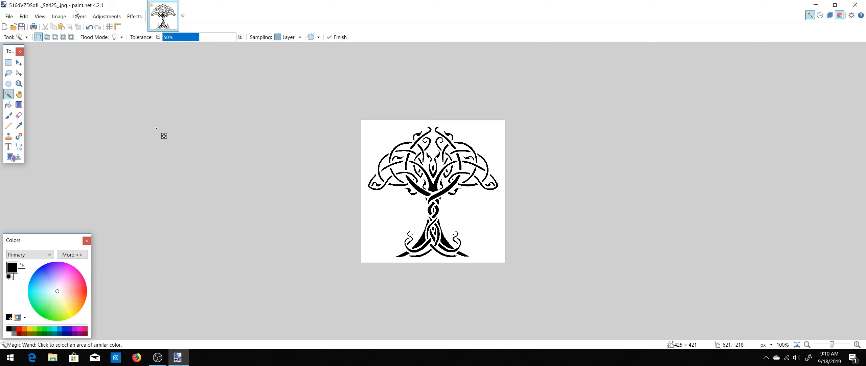
# Resize the image to a resolution of 300 pixels/inch and a print width of 6 inches, maintaining the aspect ratio.
pyautogui.click(59, 16)
pyautogui.click(73, 38)
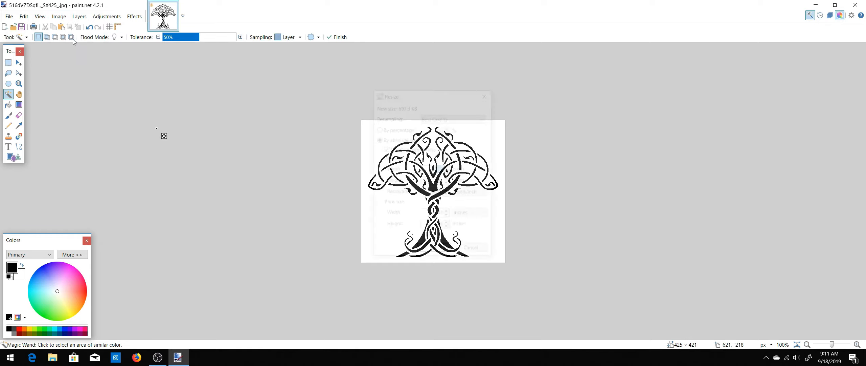
pyautogui.click(437, 193)
pyautogui.doubleClick(437, 193)
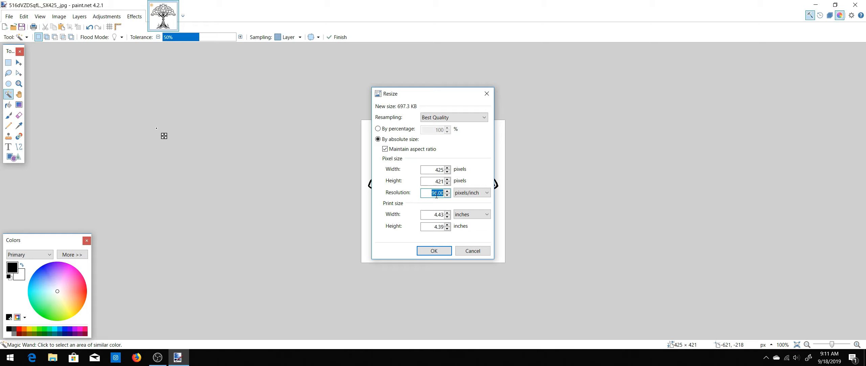
pyautogui.write('300')
pyautogui.doubleClick(433, 214)
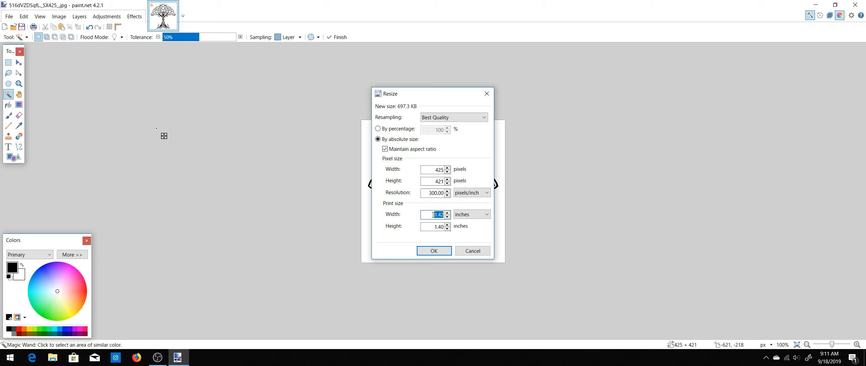
pyautogui.write('6')
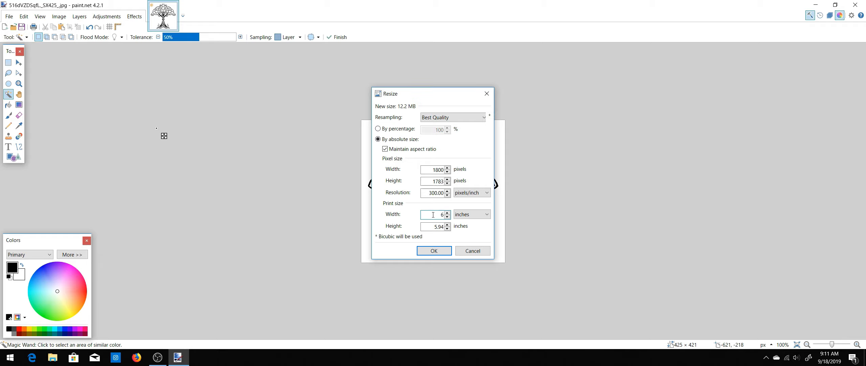
pyautogui.click(437, 251)
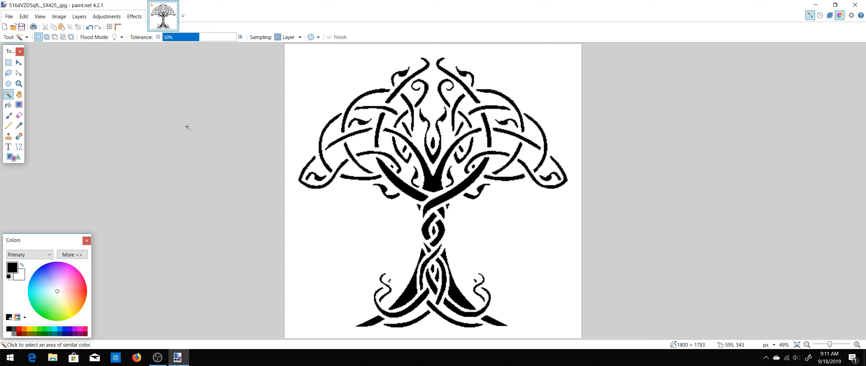
# Save the edited tree image over the downloaded file with quality 95 and 4:2:2 chroma subsampling, and close paint.net.
pyautogui.click(9, 16)
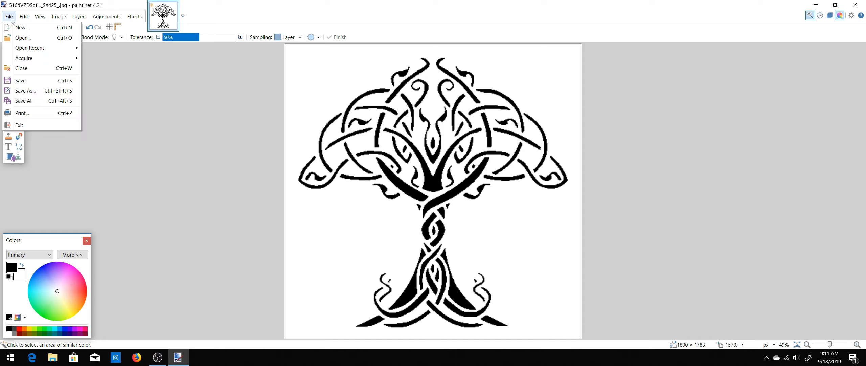
pyautogui.click(43, 84)
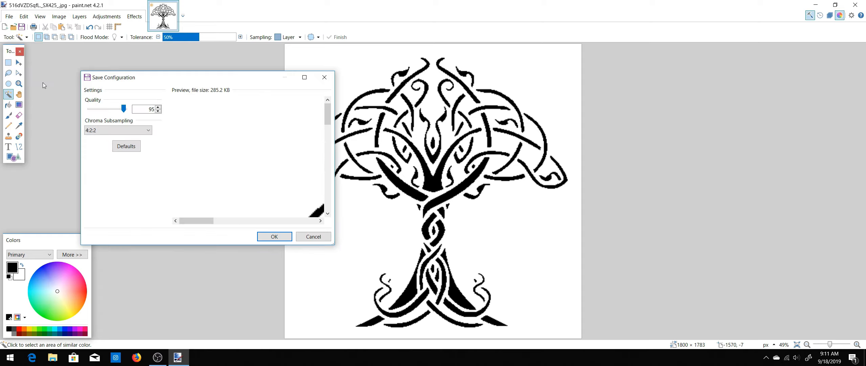
pyautogui.click(275, 236)
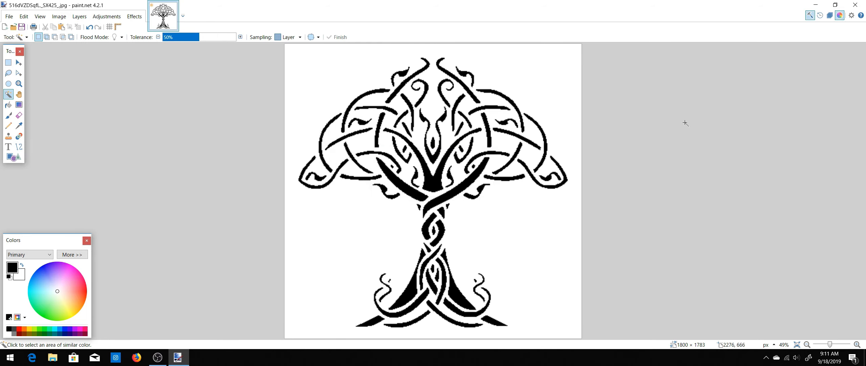
pyautogui.click(856, 4)
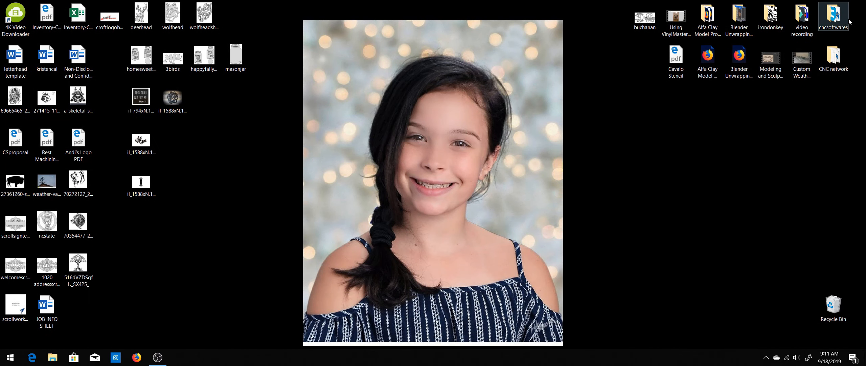
# Launch VCarve Desktop from the cncsoftwares folder on the desktop.
pyautogui.doubleClick(833, 15)
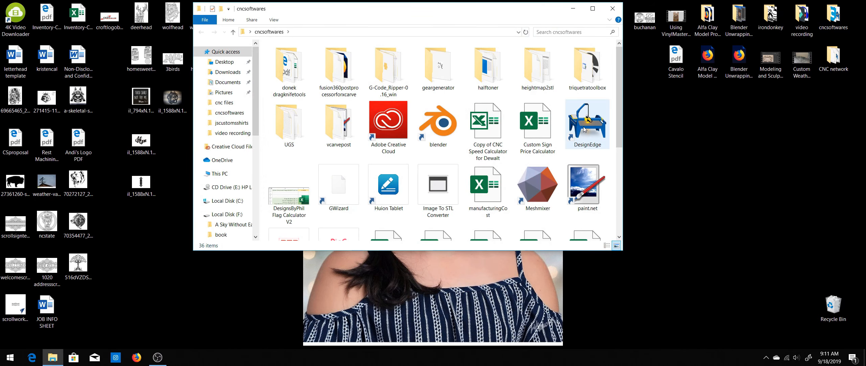
pyautogui.scroll(-3, 444, 180)
pyautogui.scroll(2, 459, 134)
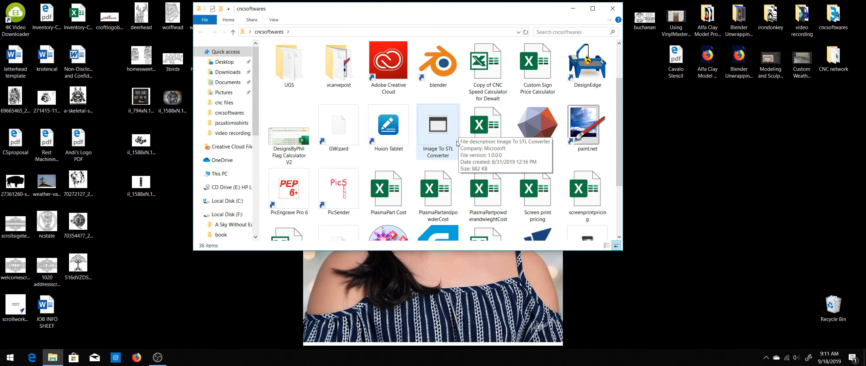
pyautogui.scroll(-2, 474, 142)
pyautogui.doubleClick(546, 156)
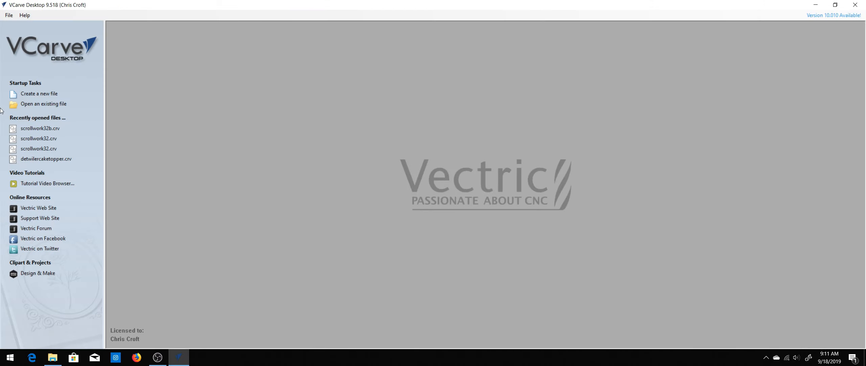
# Create a new single-sided job 18 inches wide, 18 inches high and .5 inches thick.
pyautogui.click(46, 96)
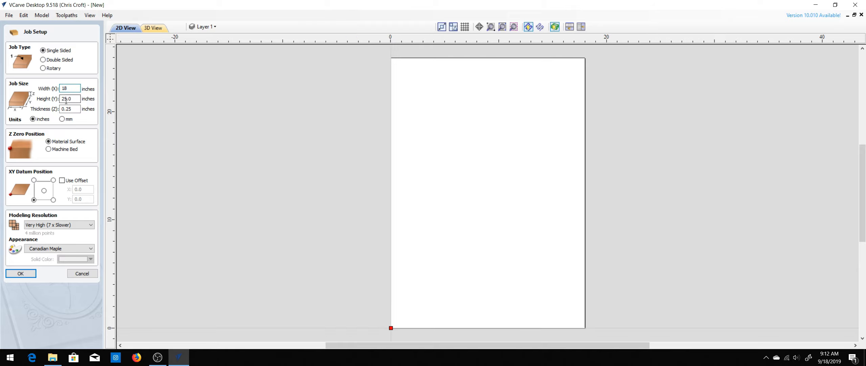
pyautogui.write('18')
pyautogui.doubleClick(68, 108)
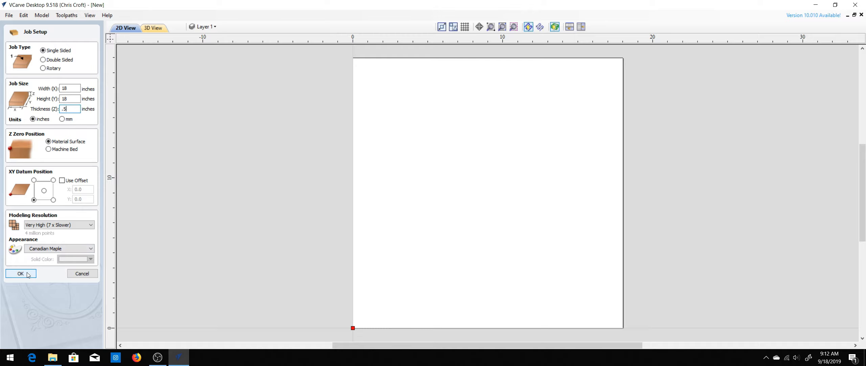
pyautogui.press('Return')
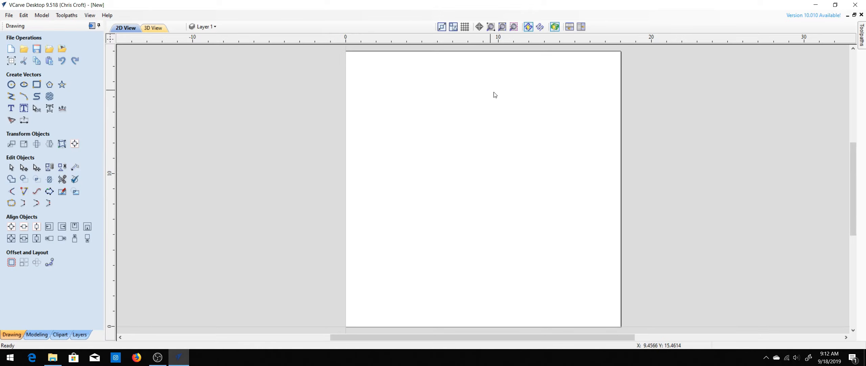
# Import the edited black-and-white tree image from the Desktop into the job as a bitmap.
pyautogui.click(62, 48)
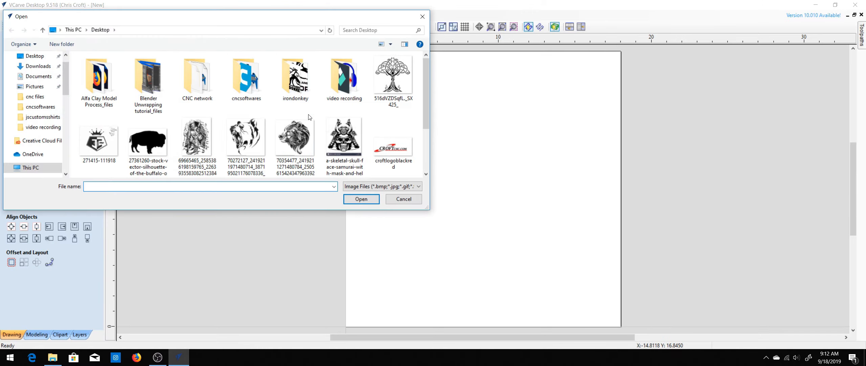
pyautogui.doubleClick(408, 100)
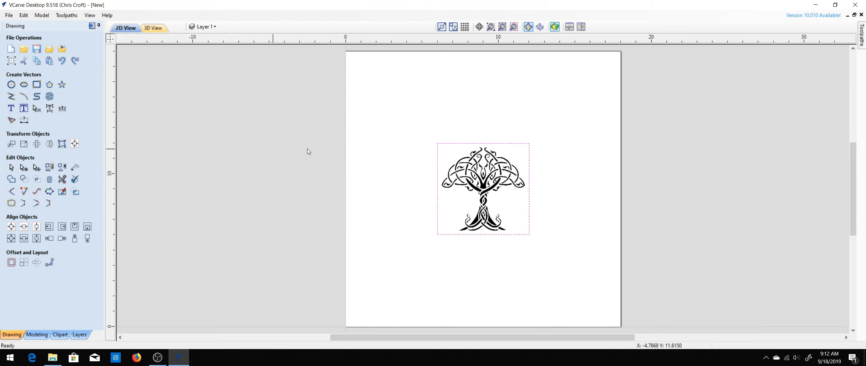
# Trace the tree bitmap in black/white with the noise filter at 4 pixels, and apply the resulting vectors.
pyautogui.click(10, 124)
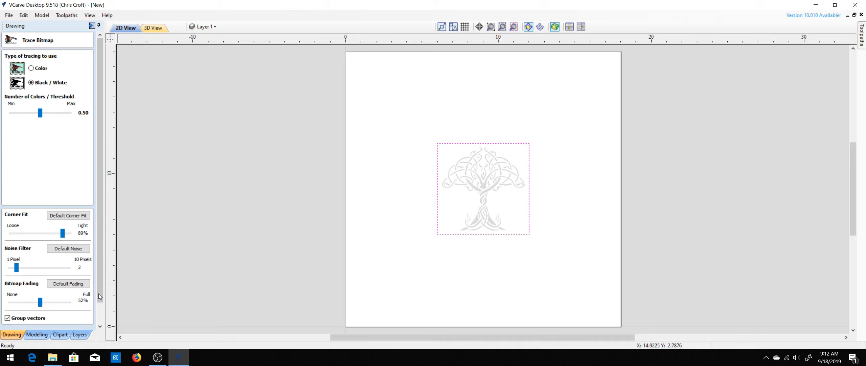
pyautogui.scroll(-1, 54, 236)
pyautogui.moveTo(16, 267); pyautogui.dragTo(29, 267)
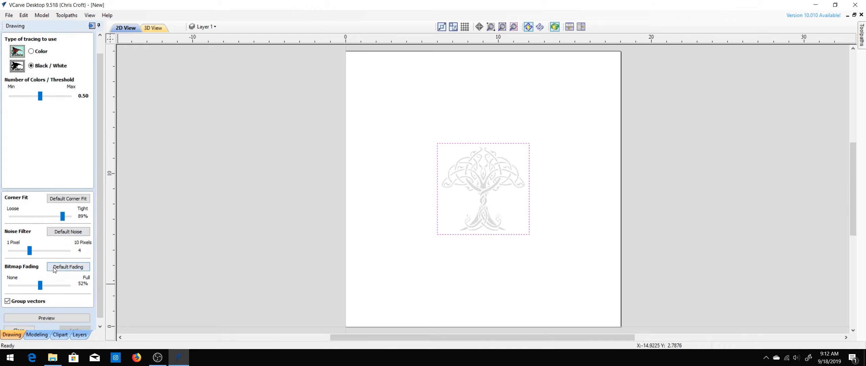
pyautogui.scroll(-2, 41, 271)
pyautogui.click(51, 312)
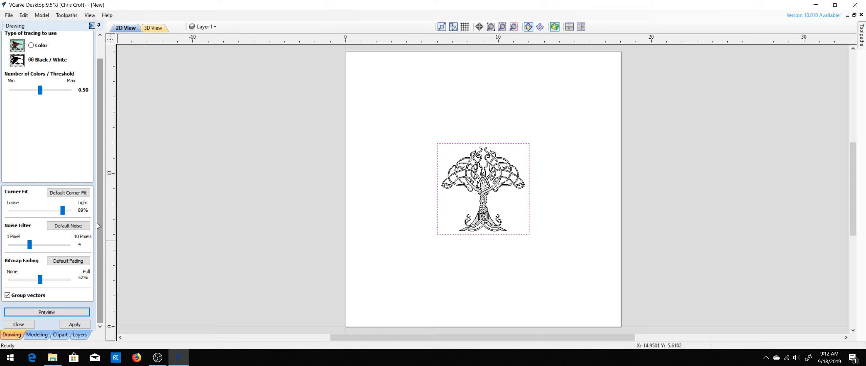
pyautogui.click(60, 324)
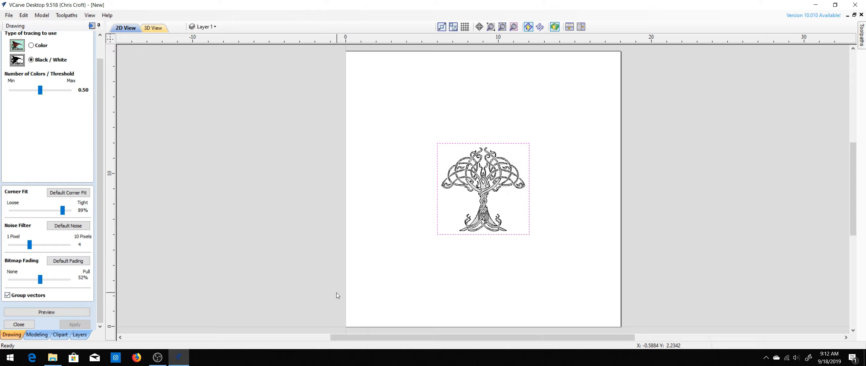
pyautogui.click(21, 324)
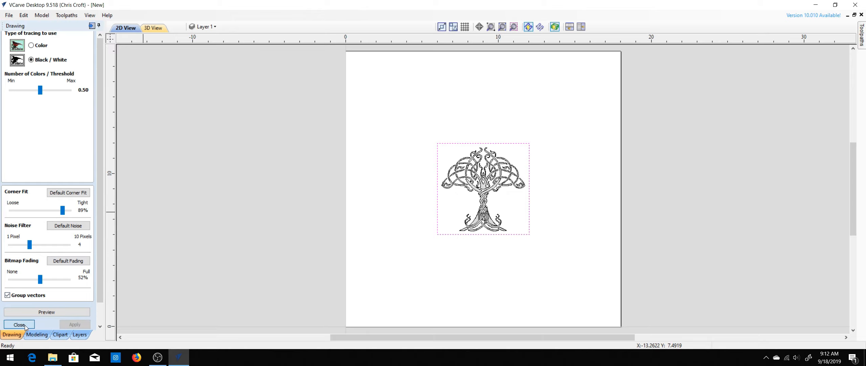
# Move the traced tree vectors aside off the bitmap, and delete the original tree bitmap.
pyautogui.click(484, 187)
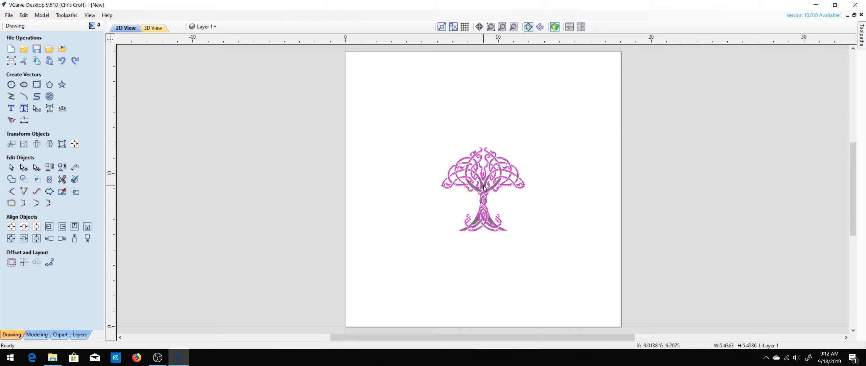
pyautogui.press('m')
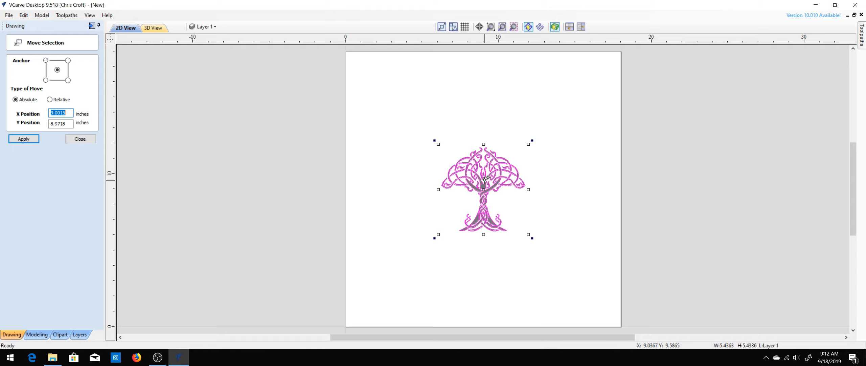
pyautogui.moveTo(486, 178); pyautogui.dragTo(340, 153)
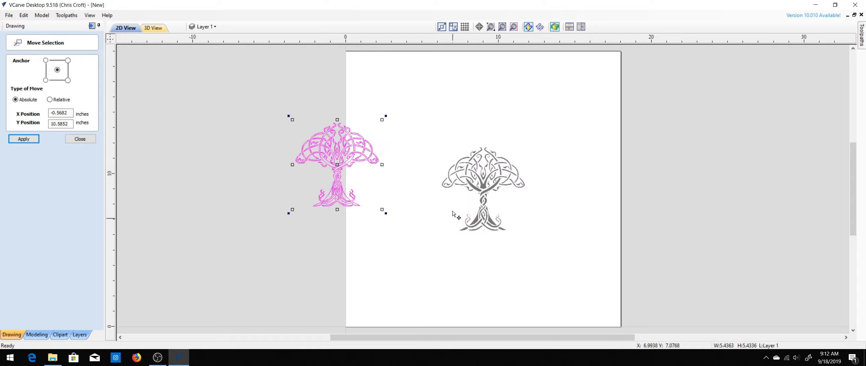
pyautogui.click(455, 181)
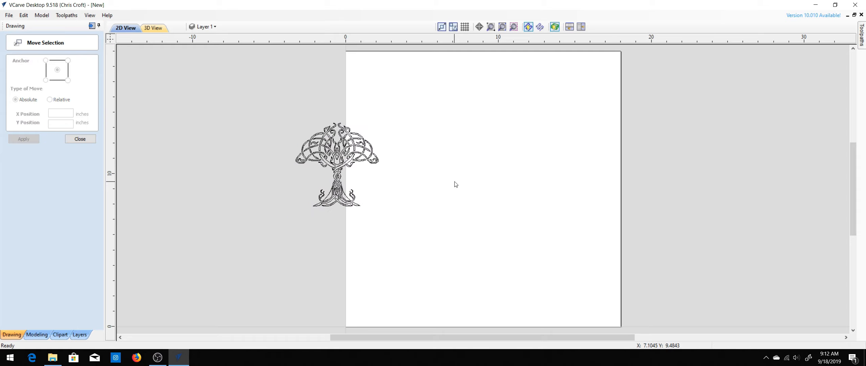
pyautogui.click(82, 141)
# Centre the tree vectors in the material and scale them proportionally to a height of 16 inches.
pyautogui.moveTo(274, 117); pyautogui.dragTo(521, 305)
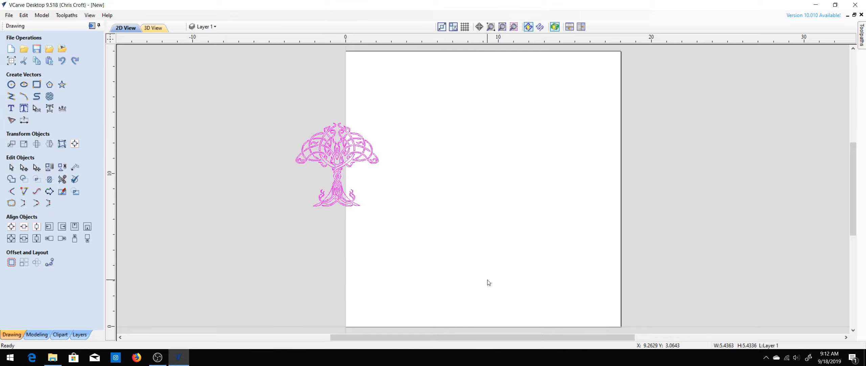
pyautogui.click(11, 230)
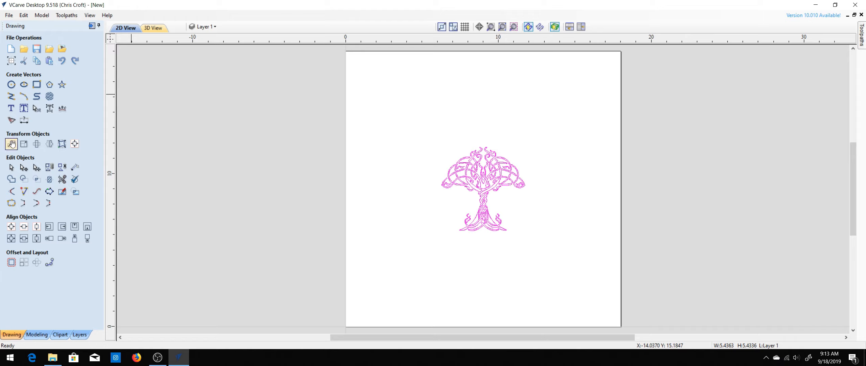
pyautogui.click(23, 146)
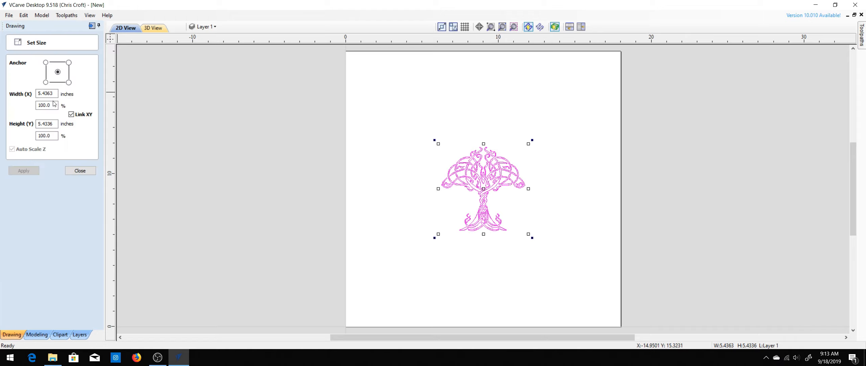
pyautogui.doubleClick(46, 124)
pyautogui.write('16')
pyautogui.press('Return')
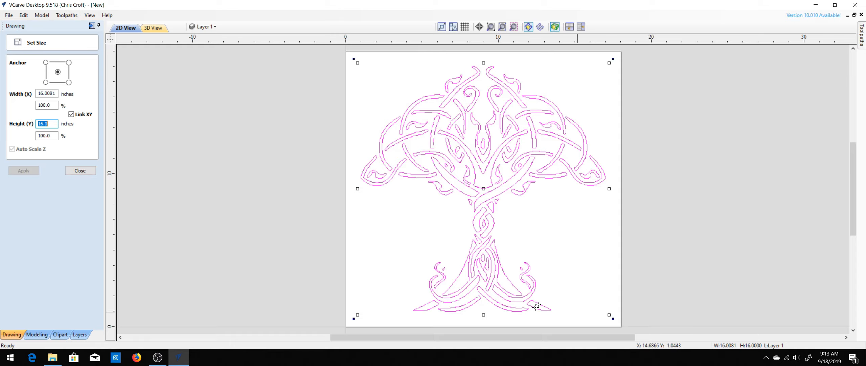
pyautogui.click(80, 171)
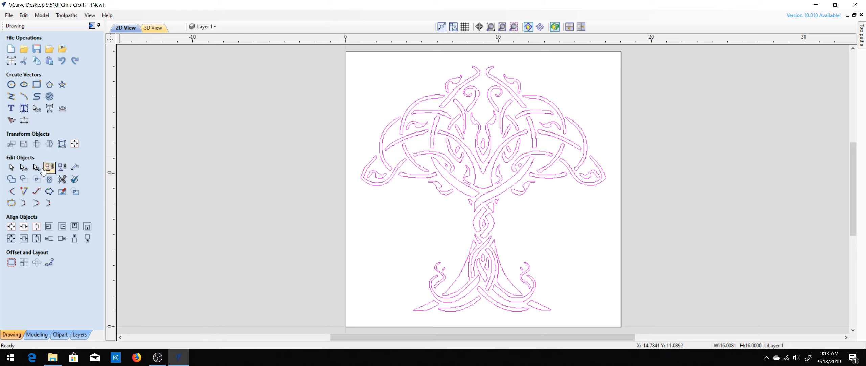
# Create a square-cornered rectangle 16 inches wide and .25 inches high with its lower-left corner anchored at X 0, Y 0.
pyautogui.click(37, 84)
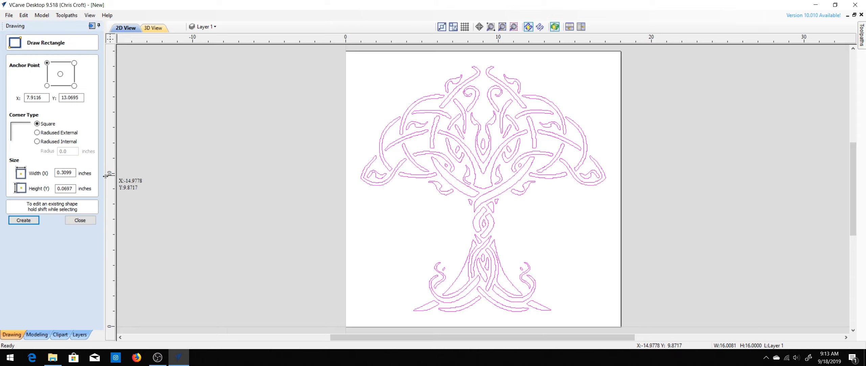
pyautogui.doubleClick(69, 173)
pyautogui.write('16')
pyautogui.doubleClick(64, 188)
pyautogui.write('.25')
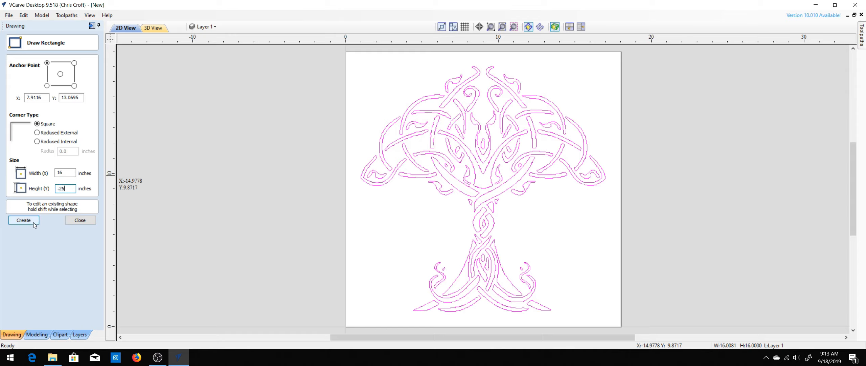
pyautogui.click(47, 86)
pyautogui.doubleClick(43, 97)
pyautogui.write('0')
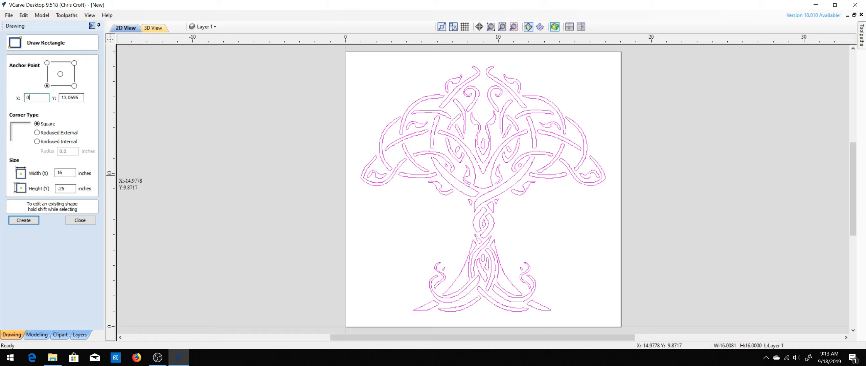
pyautogui.click(74, 97)
pyautogui.doubleClick(74, 97)
pyautogui.write('0')
pyautogui.click(33, 221)
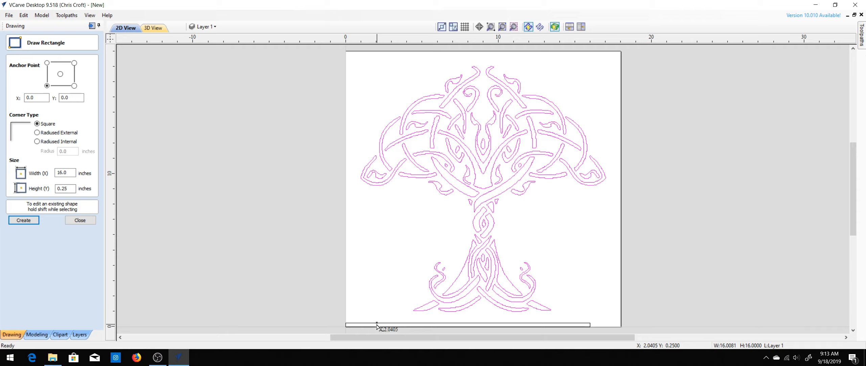
pyautogui.click(94, 223)
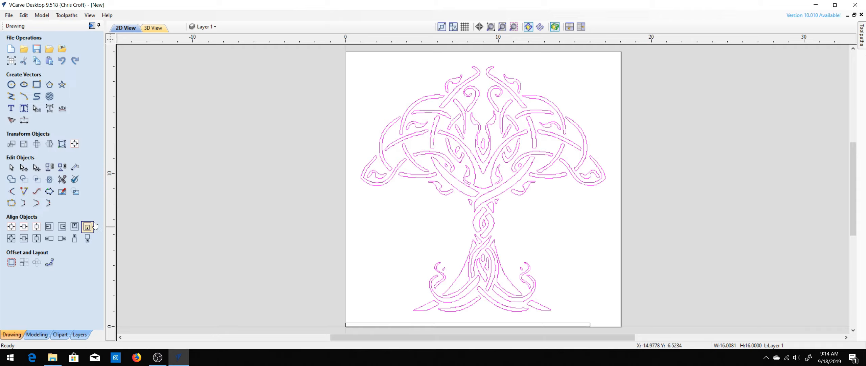
# Move the thin rectangle up across the tree trunk to about Y 7.75 inches and centre it horizontally in the material.
pyautogui.click(422, 324)
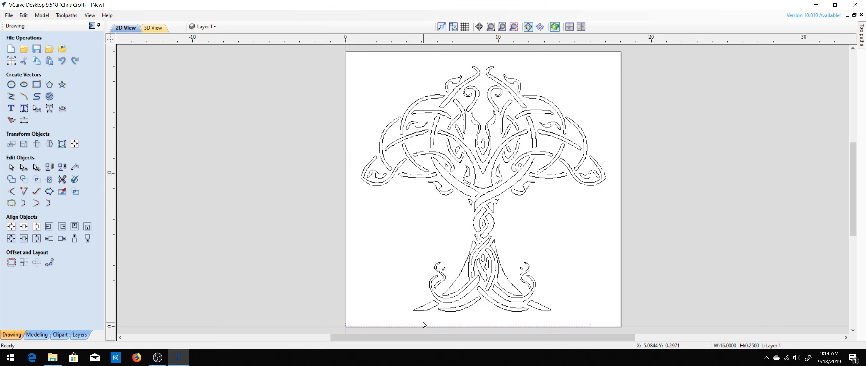
pyautogui.press('m')
pyautogui.moveTo(420, 322); pyautogui.dragTo(436, 206)
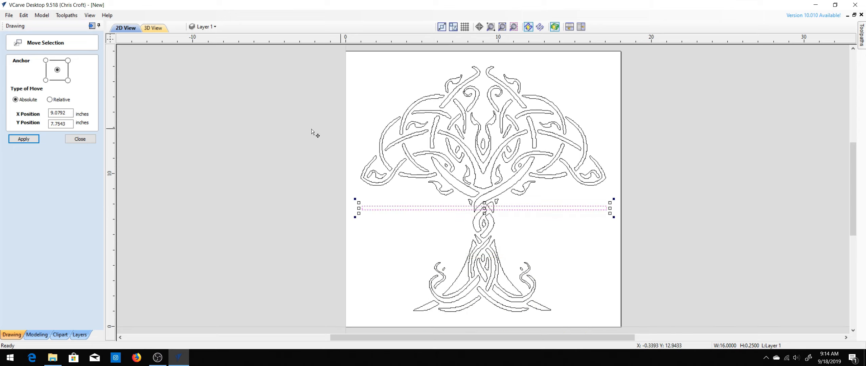
pyautogui.click(80, 139)
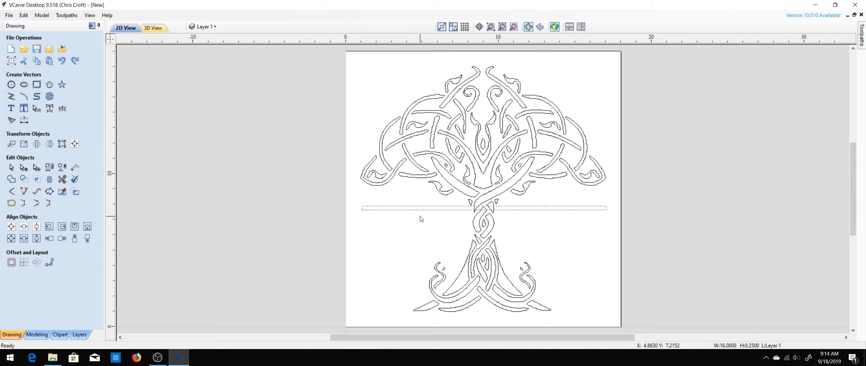
pyautogui.click(24, 231)
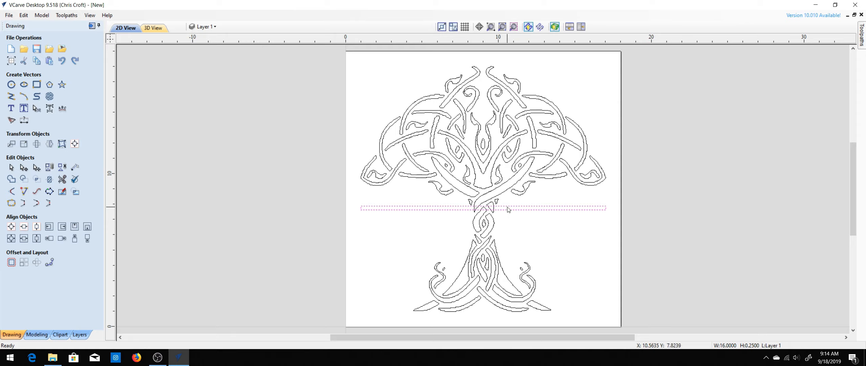
# Raise the thin rectangle slightly on the trunk to about Y 8.06 inches, keeping X at 9.0.
pyautogui.press('m')
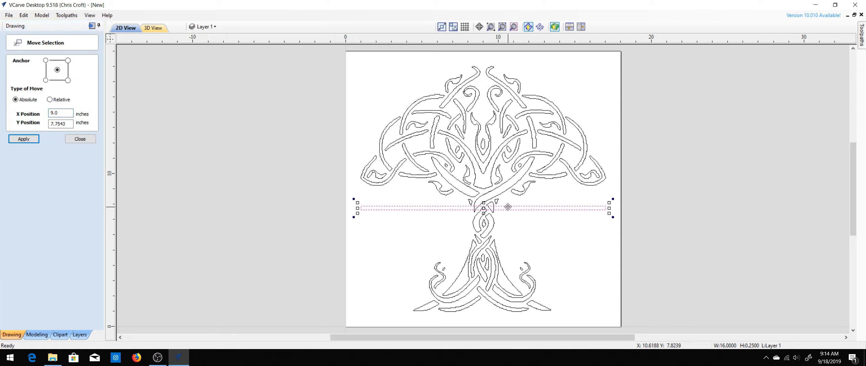
pyautogui.moveTo(509, 204); pyautogui.dragTo(509, 200)
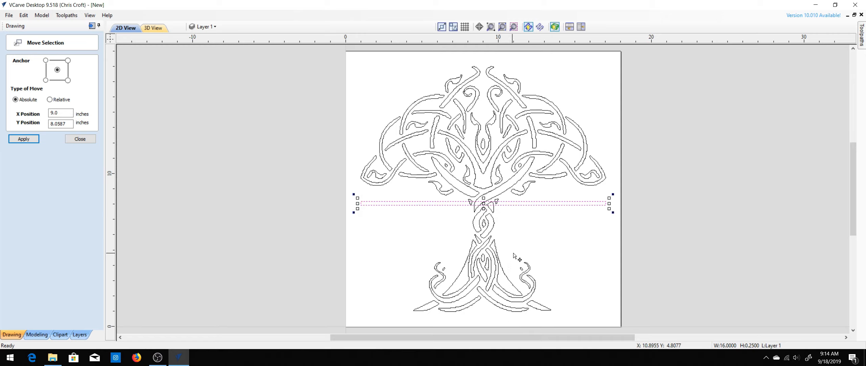
pyautogui.rightClick(510, 223)
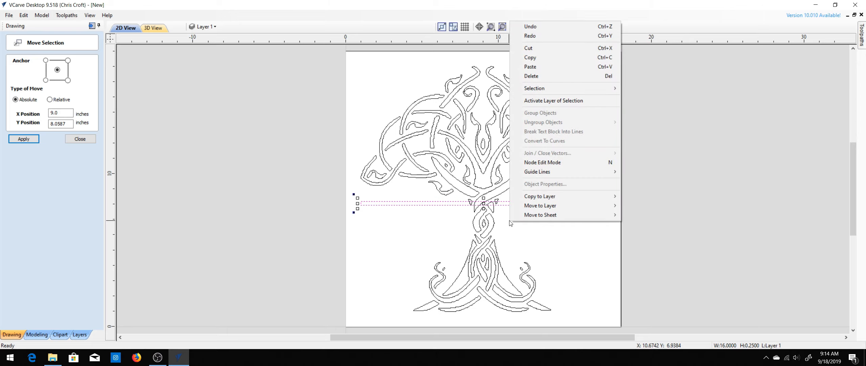
pyautogui.click(83, 139)
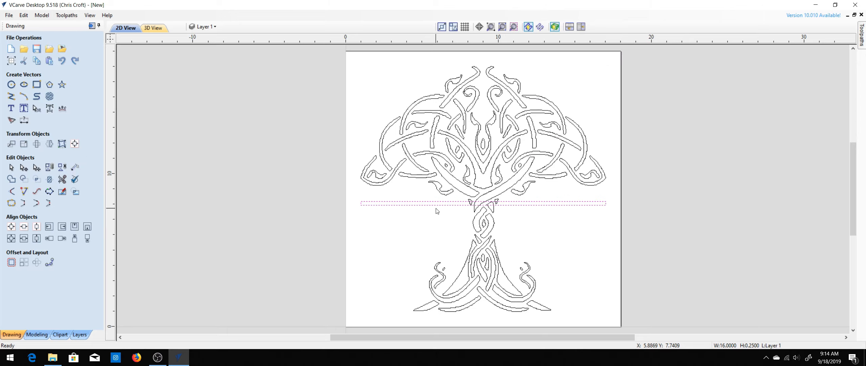
# Try to offset the thin rectangle inwards by 1.5 inches.
pyautogui.click(11, 262)
pyautogui.doubleClick(41, 111)
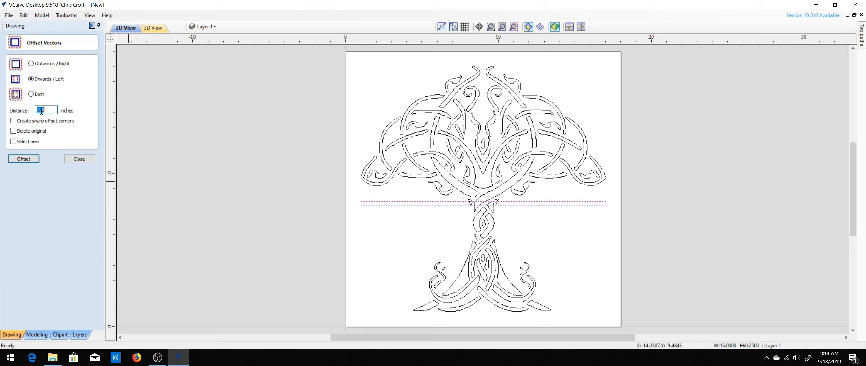
pyautogui.write('1.25')
pyautogui.press('BackSpace')
pyautogui.press('BackSpace')
pyautogui.write('5')
pyautogui.click(27, 159)
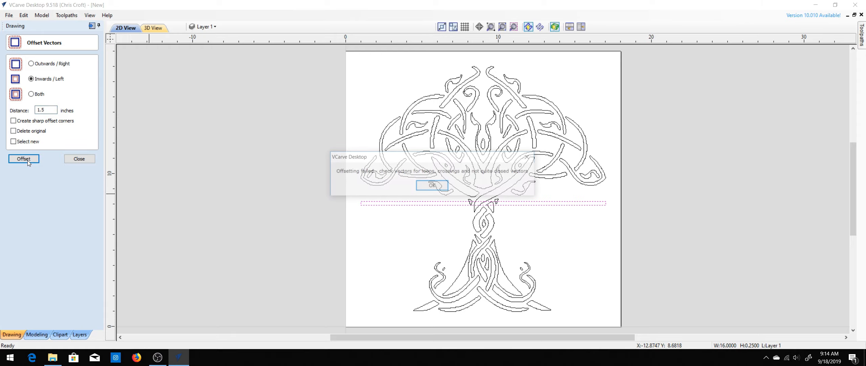
pyautogui.click(433, 186)
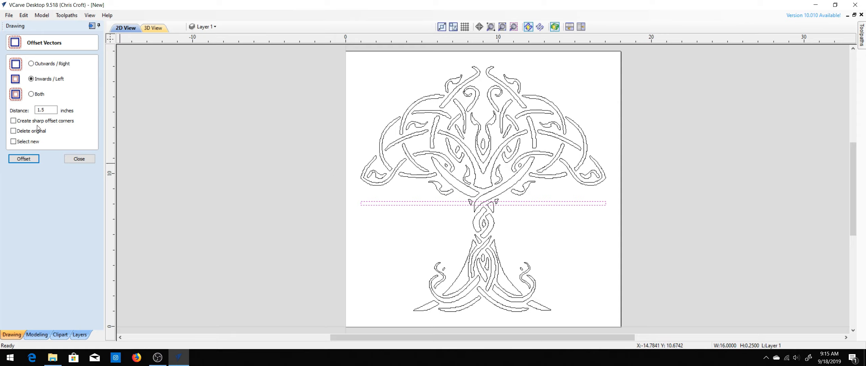
# Offset the thin rectangle outwards by 1.5 inches and delete the rounded offset outline.
pyautogui.click(31, 63)
pyautogui.click(21, 162)
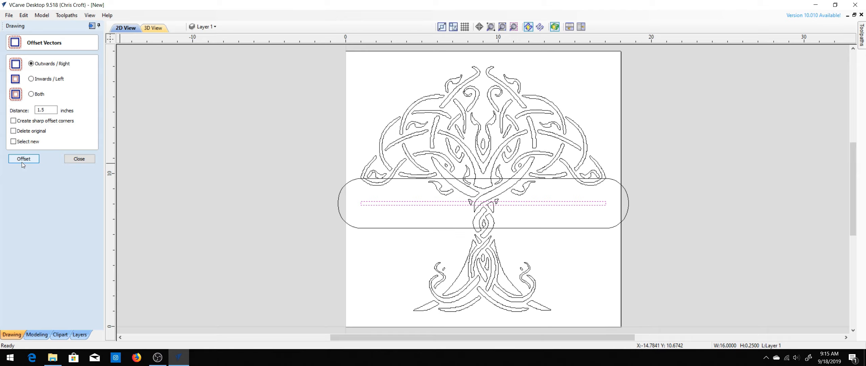
pyautogui.click(84, 159)
pyautogui.click(345, 184)
pyautogui.click(345, 186)
pyautogui.press('Delete')
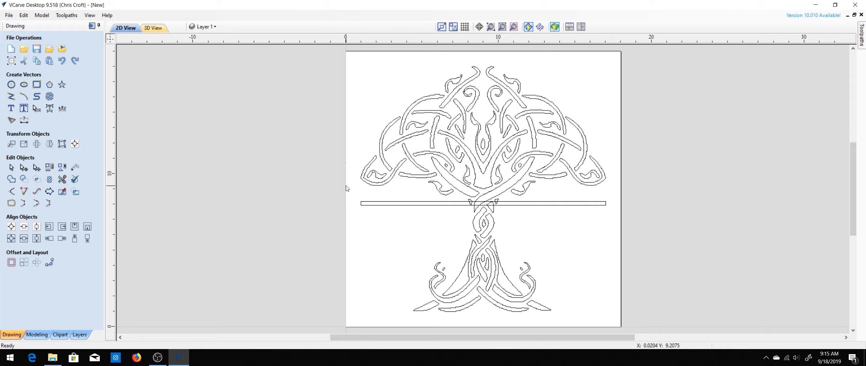
# Duplicate the thin horizontal bar and move the copy down the trunk by a relative Y distance of -1.5 inches.
pyautogui.click(400, 203)
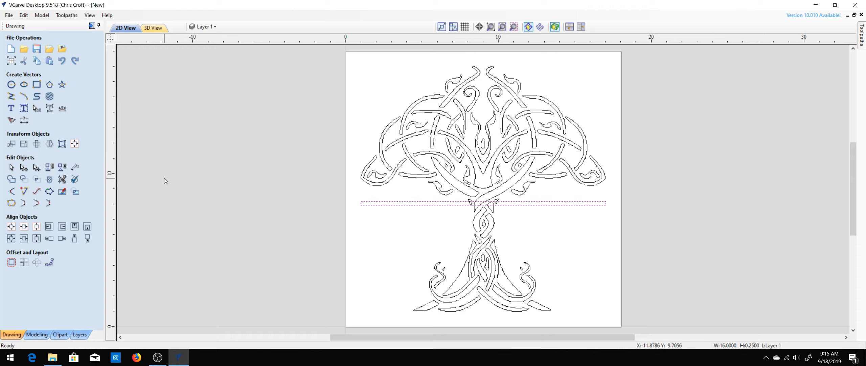
pyautogui.click(439, 204)
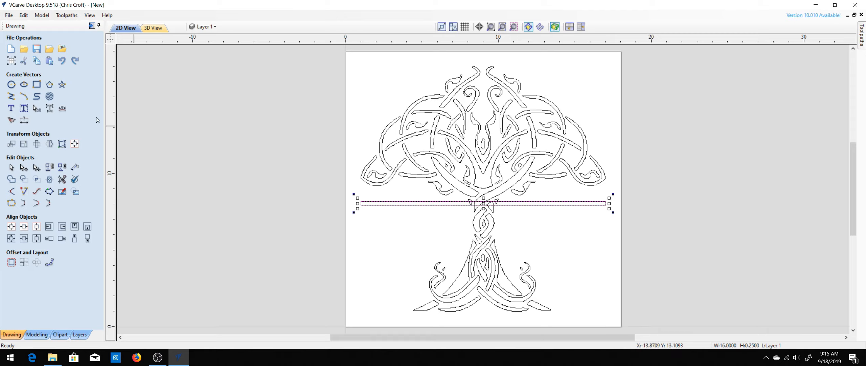
pyautogui.click(23, 147)
pyautogui.click(23, 147)
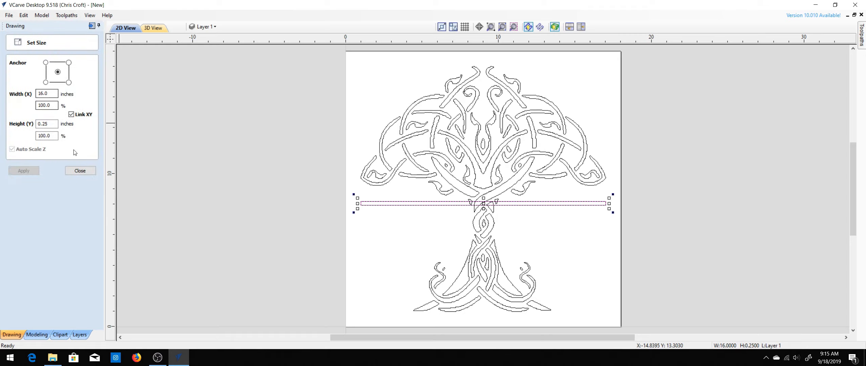
pyautogui.click(81, 171)
pyautogui.click(15, 143)
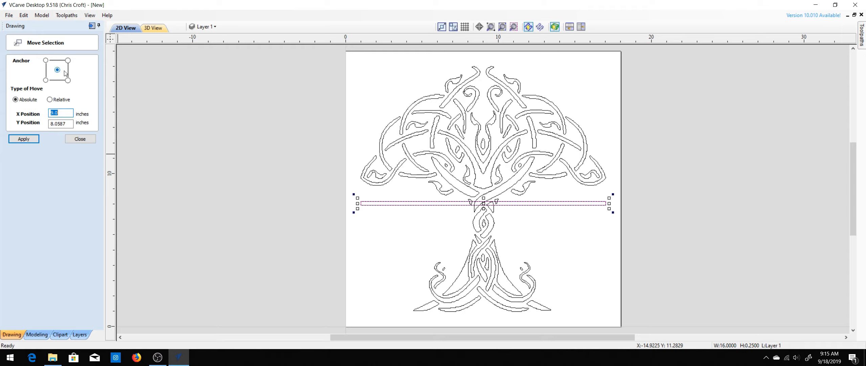
pyautogui.click(50, 99)
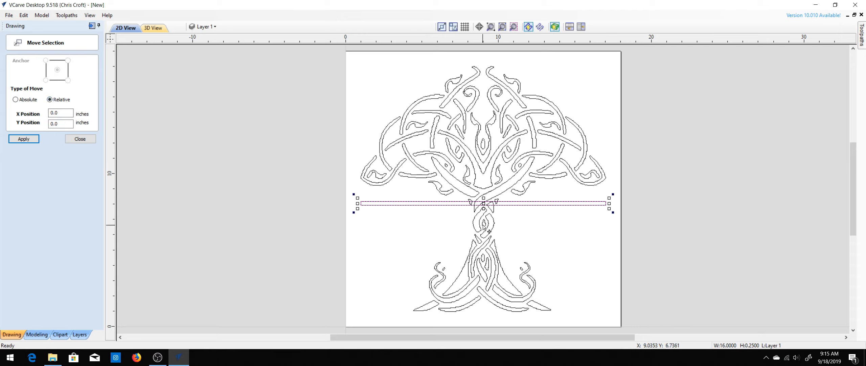
pyautogui.doubleClick(54, 124)
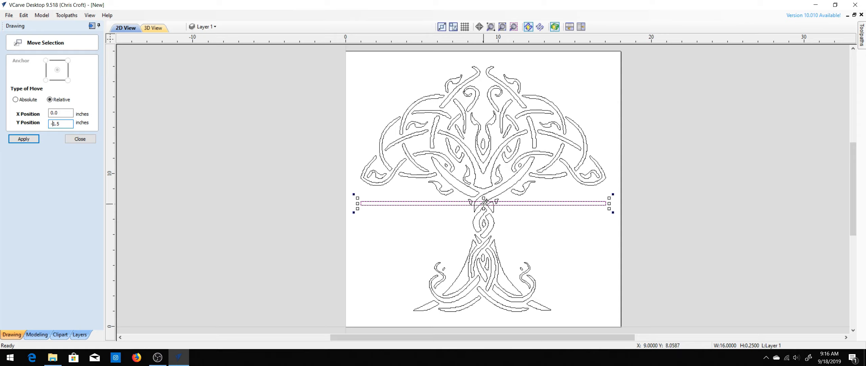
pyautogui.click(15, 140)
pyautogui.click(80, 139)
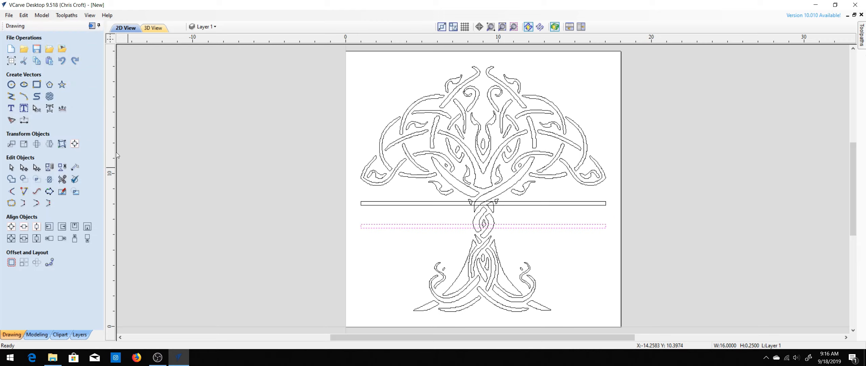
pyautogui.click(318, 229)
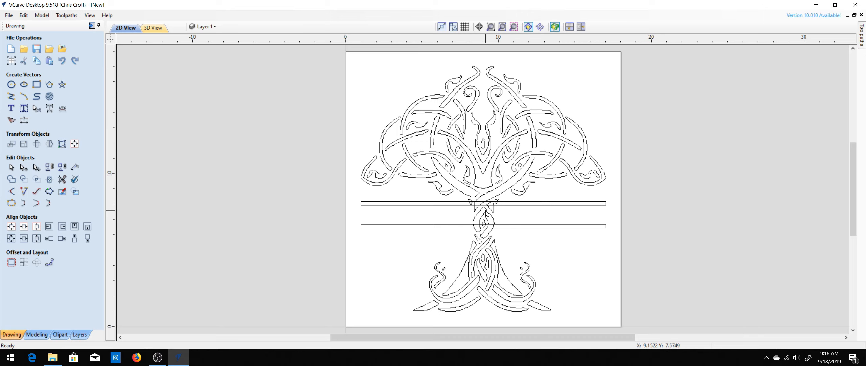
pyautogui.scroll(5, 489, 208)
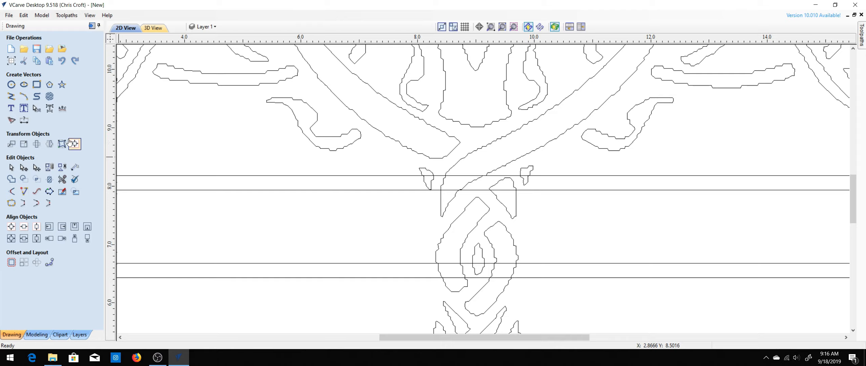
pyautogui.click(62, 179)
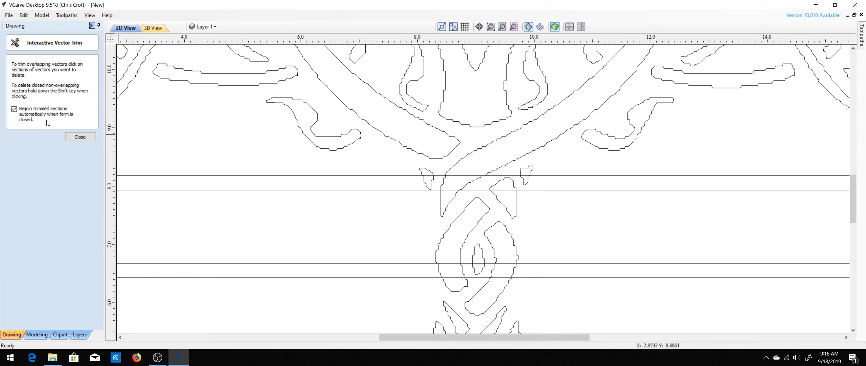
pyautogui.click(81, 137)
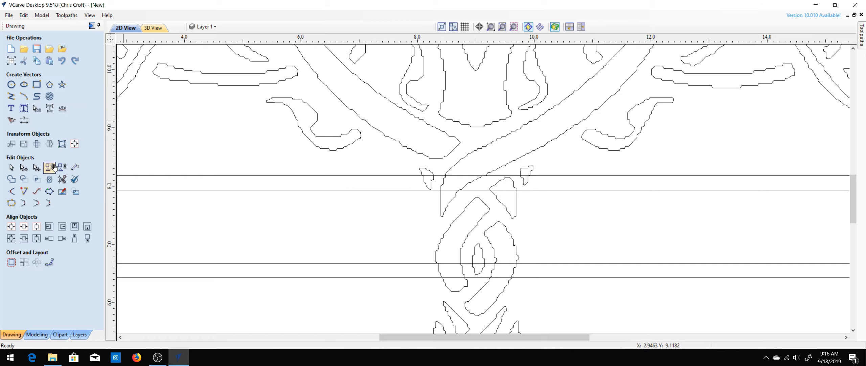
pyautogui.click(62, 179)
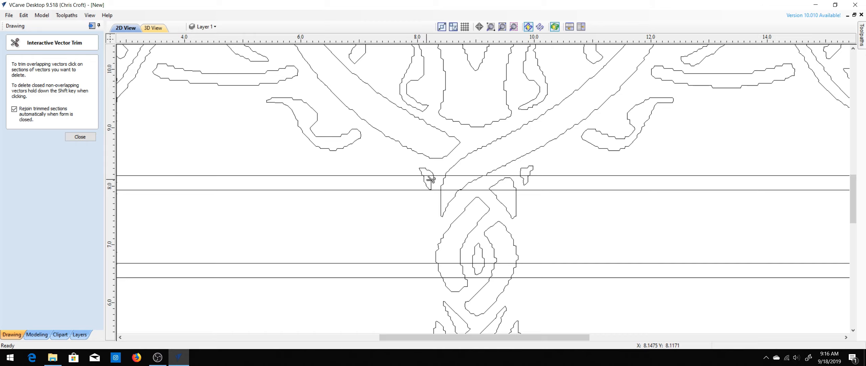
pyautogui.scroll(3, 432, 176)
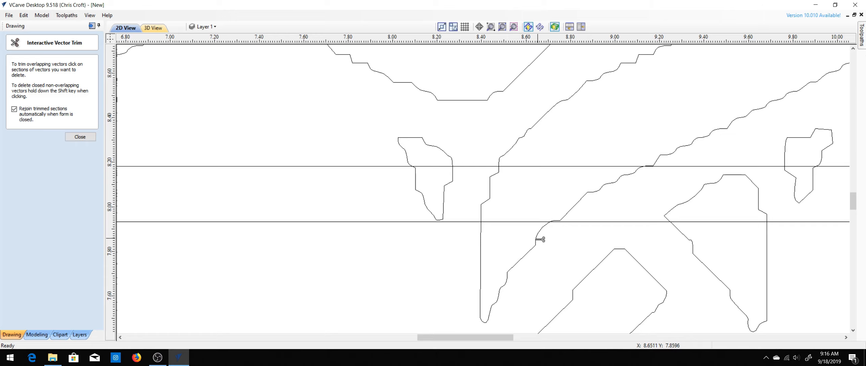
pyautogui.press('Escape')
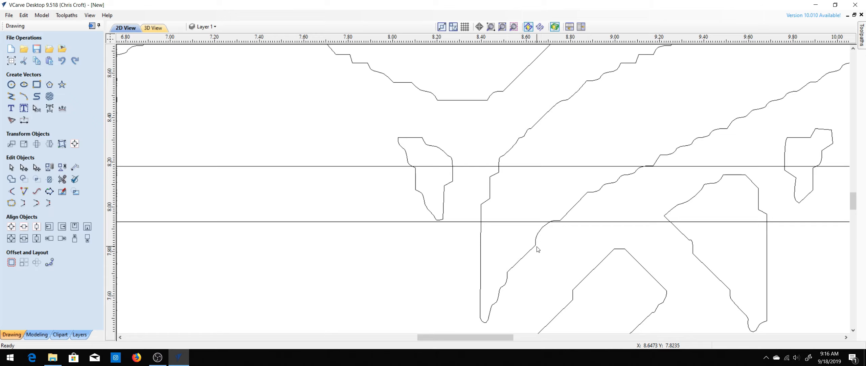
# Ungroup the traced tree and trim away the trunk outlines within and just below the upper bar, plus the bar's top edge at the trunk.
pyautogui.click(538, 248)
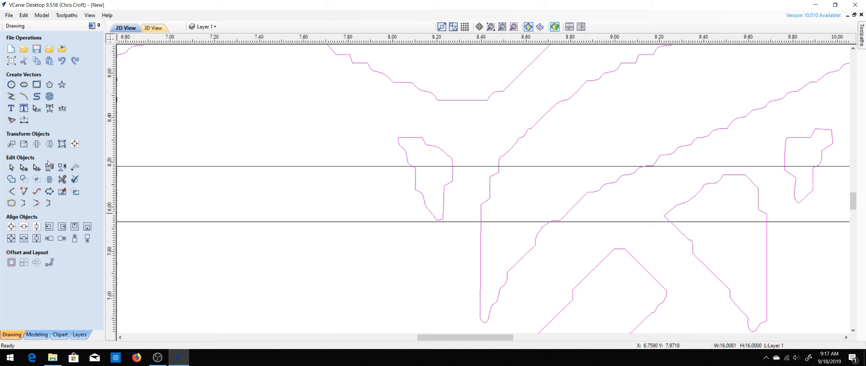
pyautogui.click(62, 168)
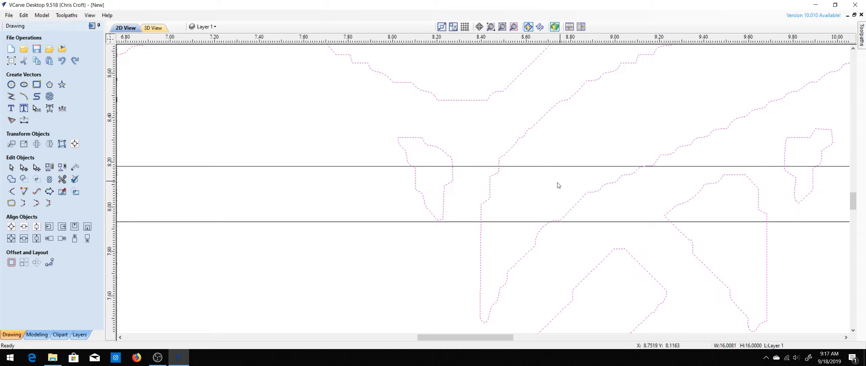
pyautogui.click(62, 178)
pyautogui.click(417, 190)
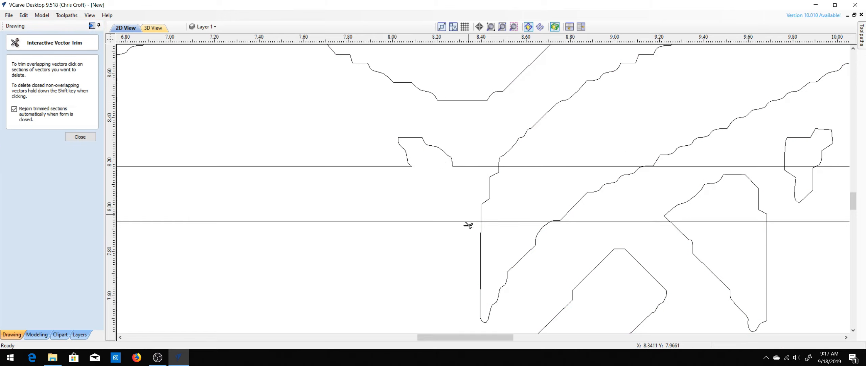
pyautogui.click(481, 250)
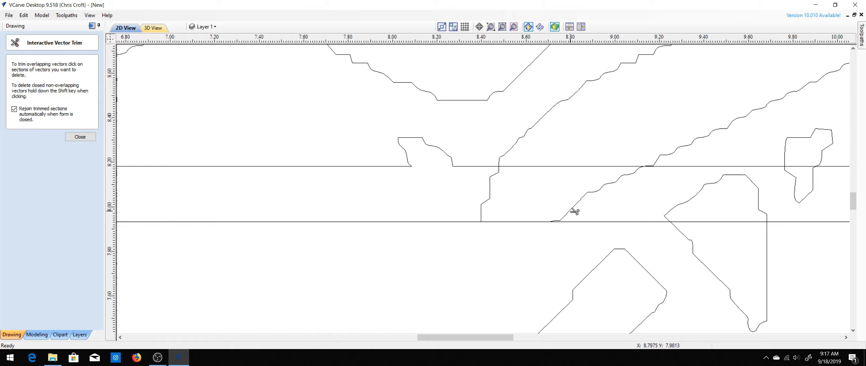
pyautogui.click(490, 192)
pyautogui.click(600, 197)
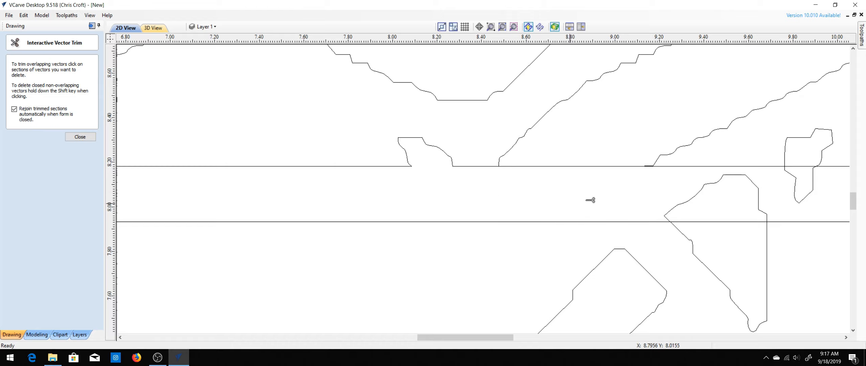
pyautogui.click(618, 166)
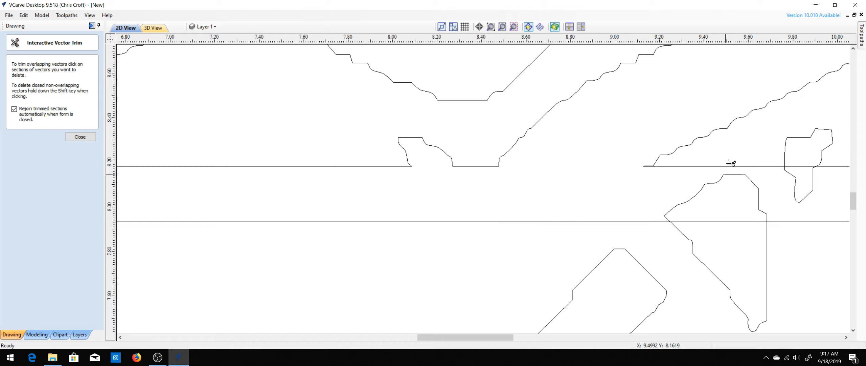
pyautogui.click(700, 195)
pyautogui.click(694, 242)
# Trim away the twisted trunk outlines between the two bars and the small leaf's part inside the upper bar.
pyautogui.scroll(-6, 742, 210)
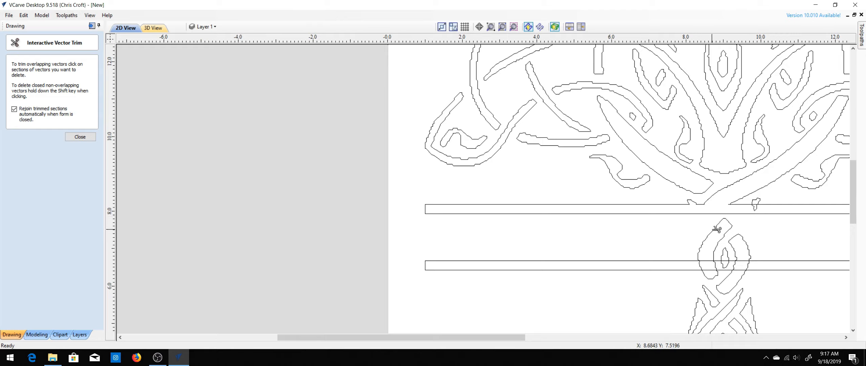
pyautogui.click(720, 230)
pyautogui.click(729, 252)
pyautogui.click(744, 242)
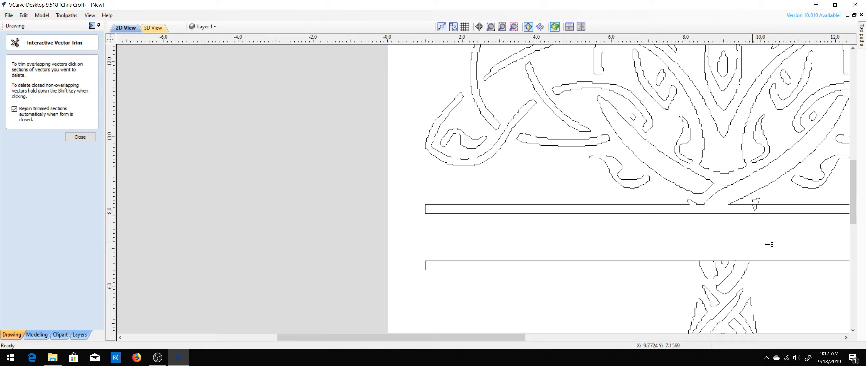
pyautogui.click(758, 203)
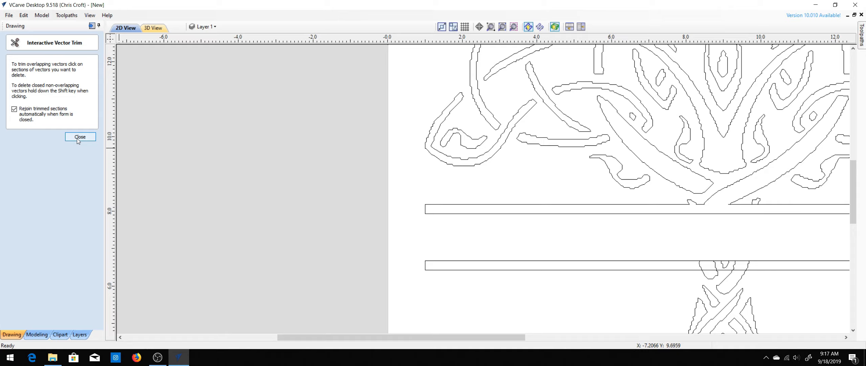
# Trim away the trunk outlines lying inside the lower bar and finish the interactive trimming.
pyautogui.scroll(2, 766, 205)
pyautogui.scroll(2, 767, 205)
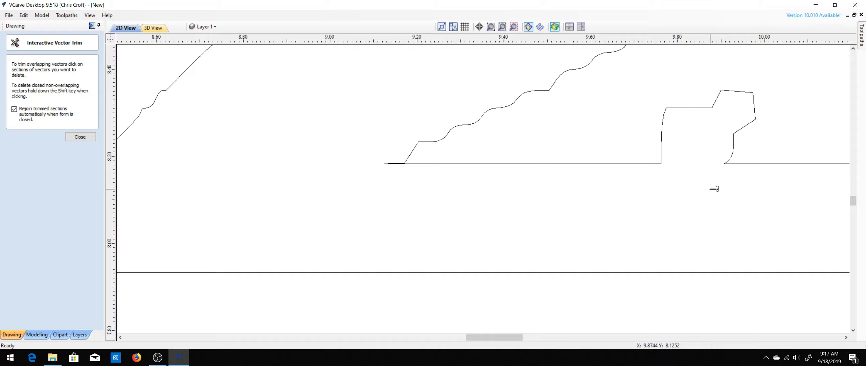
pyautogui.scroll(-9, 716, 188)
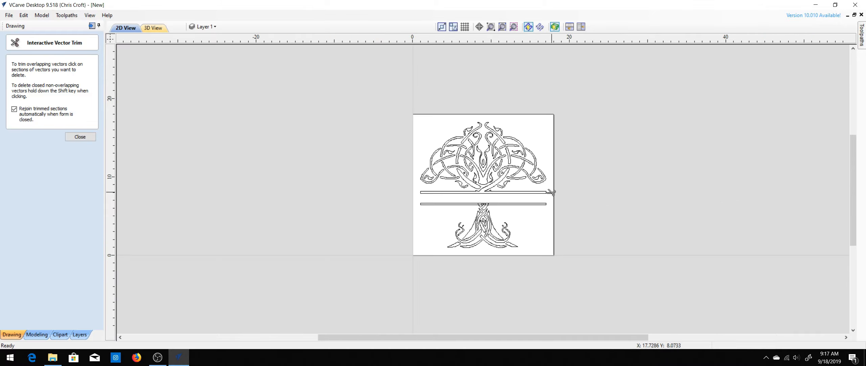
pyautogui.scroll(4, 495, 212)
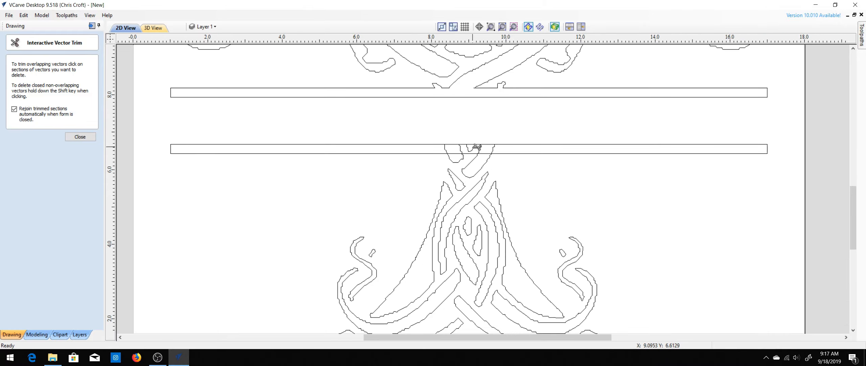
pyautogui.click(470, 150)
pyautogui.click(488, 149)
pyautogui.click(446, 148)
pyautogui.click(484, 153)
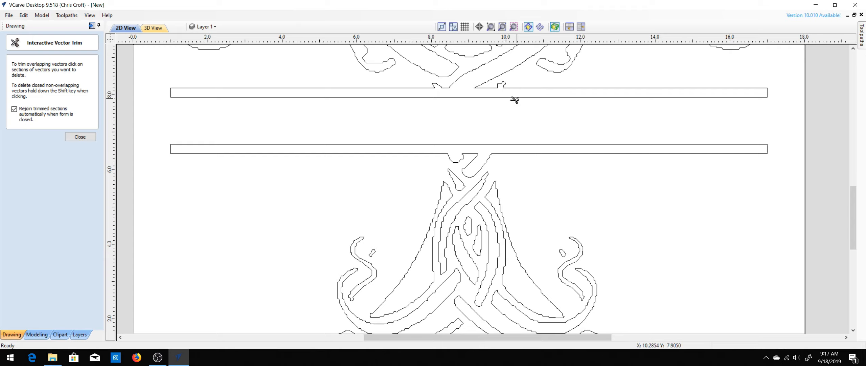
pyautogui.click(502, 85)
pyautogui.click(78, 138)
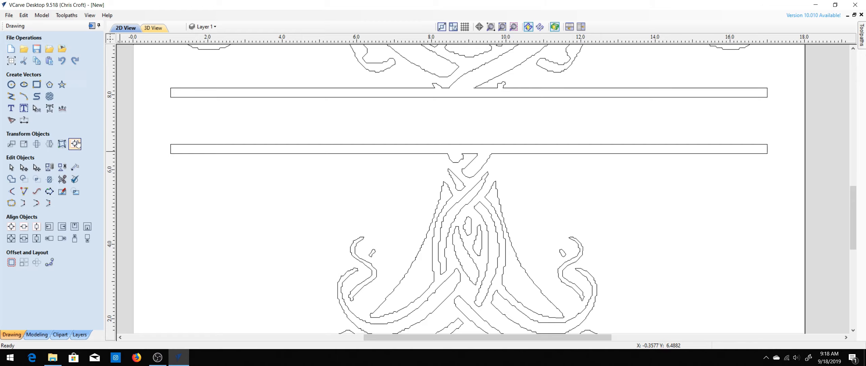
pyautogui.click(502, 26)
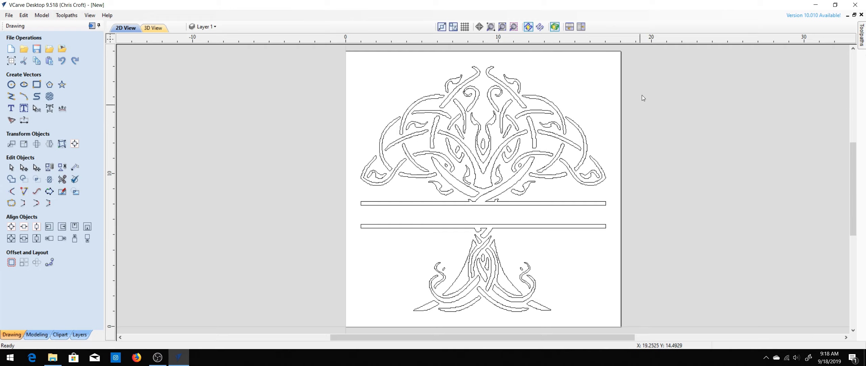
pyautogui.click(502, 27)
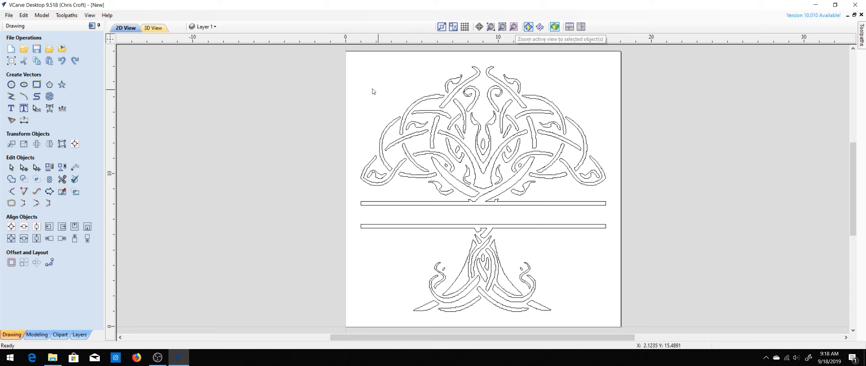
pyautogui.moveTo(336, 55)
pyautogui.mouseDown()
pyautogui.moveTo(711, 265)
pyautogui.moveTo(721, 314)
pyautogui.mouseUp()
pyautogui.click(514, 29)
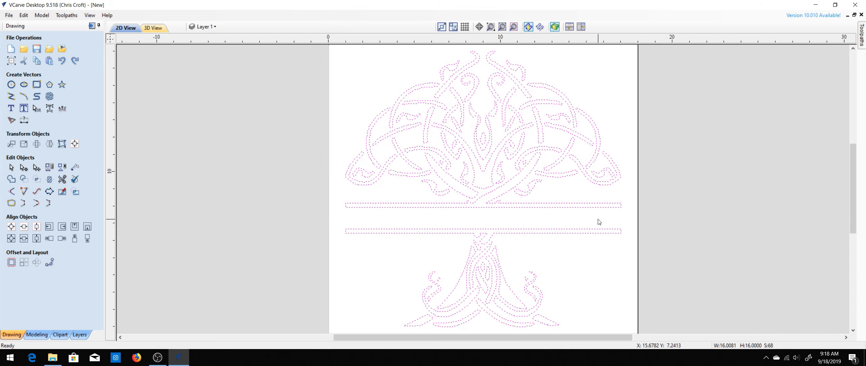
pyautogui.click(703, 182)
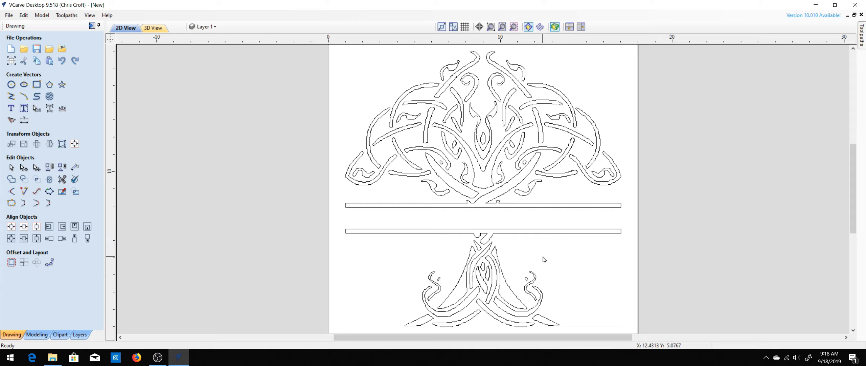
# Undo all the vector trims, the tree's ungrouping and the lower bar's duplication.
pyautogui.click(61, 60)
pyautogui.click(61, 62)
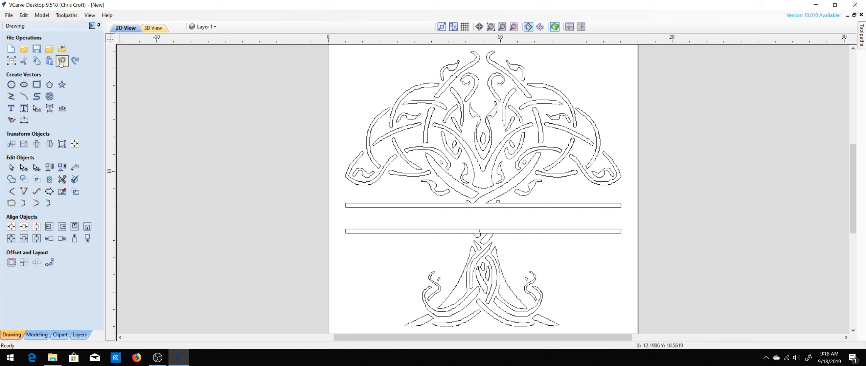
pyautogui.click(60, 62)
pyautogui.click(61, 62)
pyautogui.click(61, 62)
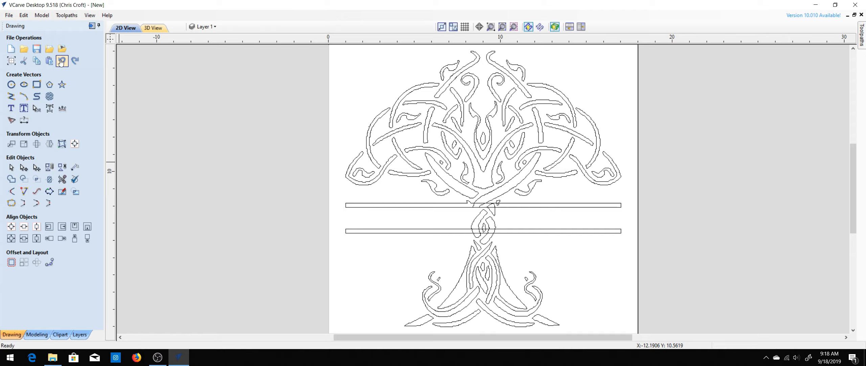
pyautogui.click(60, 62)
pyautogui.click(62, 62)
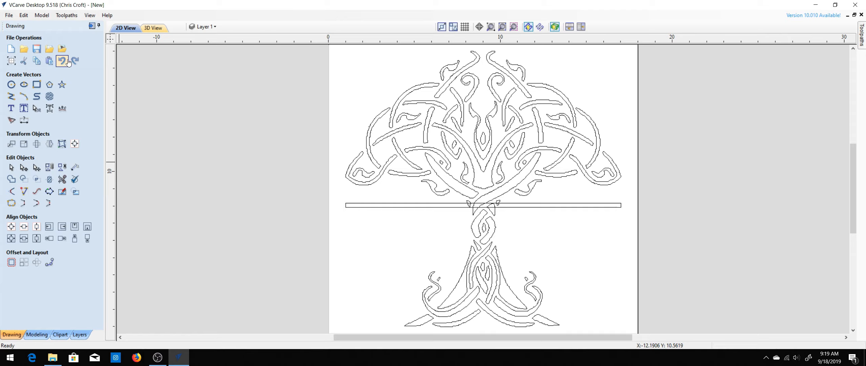
# Restore the duplicated lower bar and move it down with a relative Y move, leaving about 2.25 inches between the two bars.
pyautogui.click(75, 61)
pyautogui.click(440, 230)
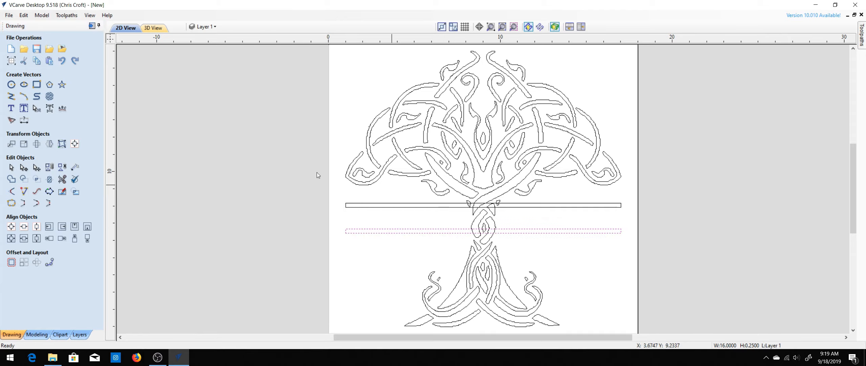
pyautogui.click(11, 144)
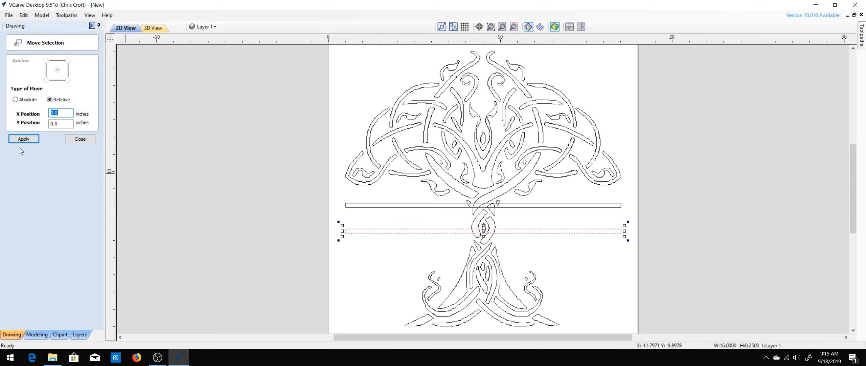
pyautogui.click(61, 124)
pyautogui.click(25, 140)
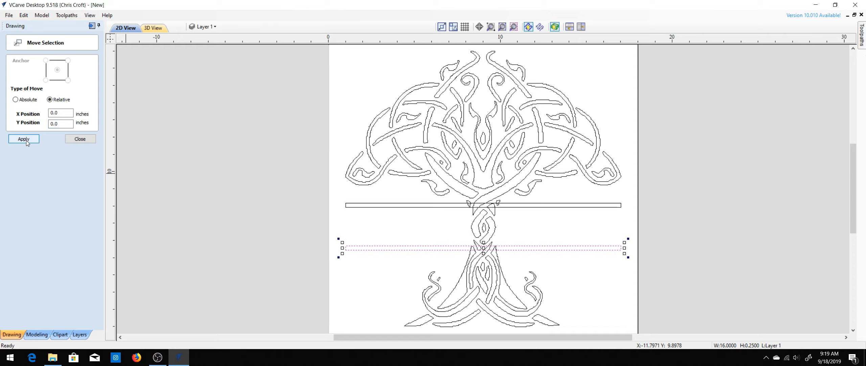
pyautogui.click(83, 138)
pyautogui.click(214, 162)
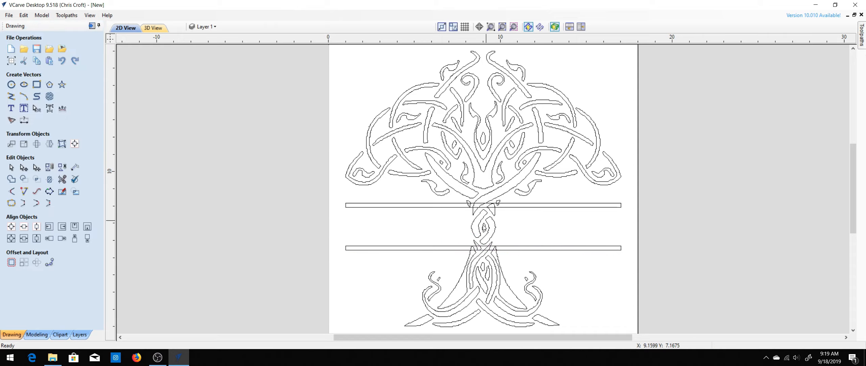
pyautogui.scroll(1, 496, 209)
pyautogui.scroll(2, 496, 209)
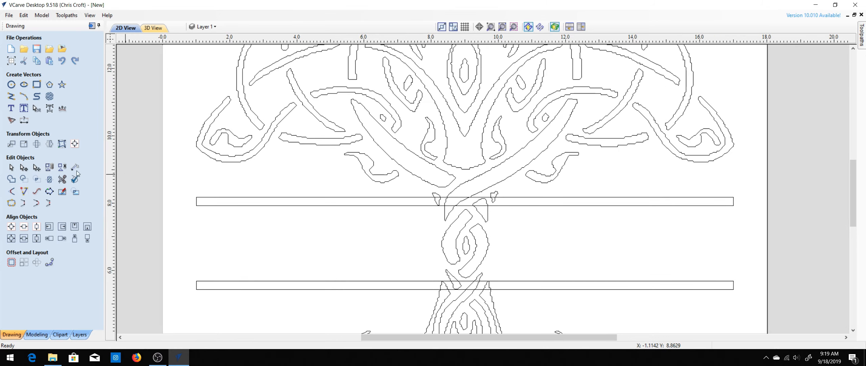
pyautogui.click(62, 179)
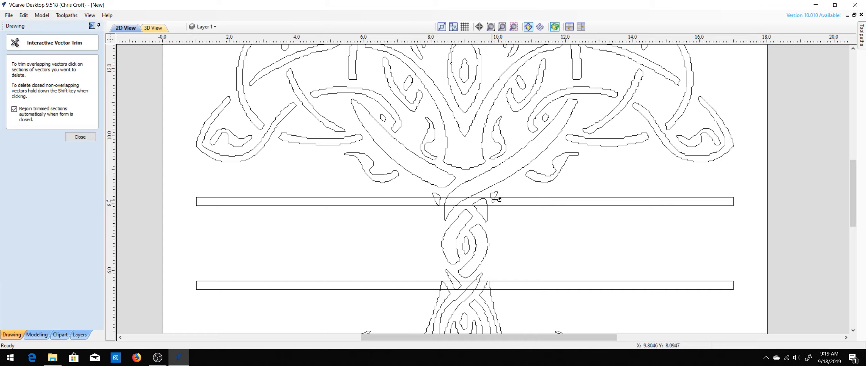
pyautogui.scroll(3, 499, 200)
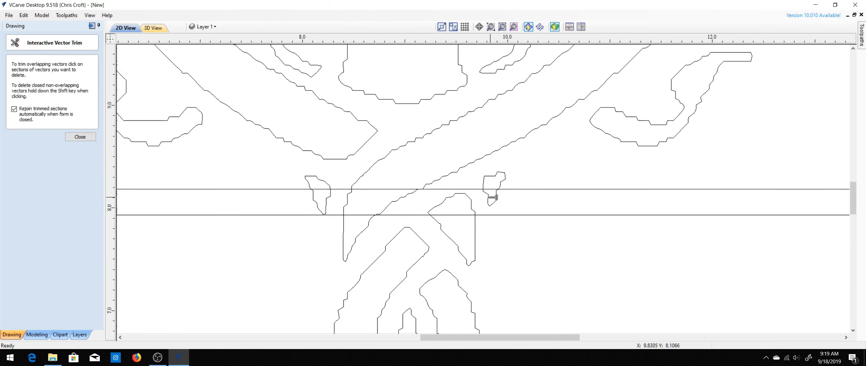
pyautogui.press('Escape')
# Ungroup the traced tree and trim the left leaf and left trunk outlines inside the upper bar, plus the bar's top edge across them.
pyautogui.click(499, 202)
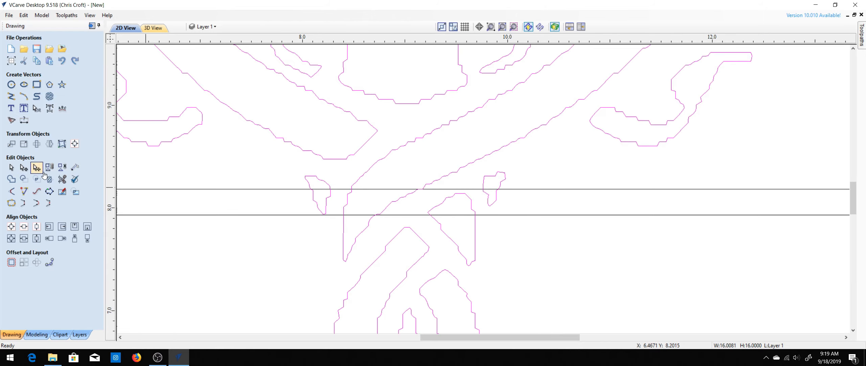
pyautogui.click(62, 179)
pyautogui.click(328, 200)
pyautogui.click(352, 205)
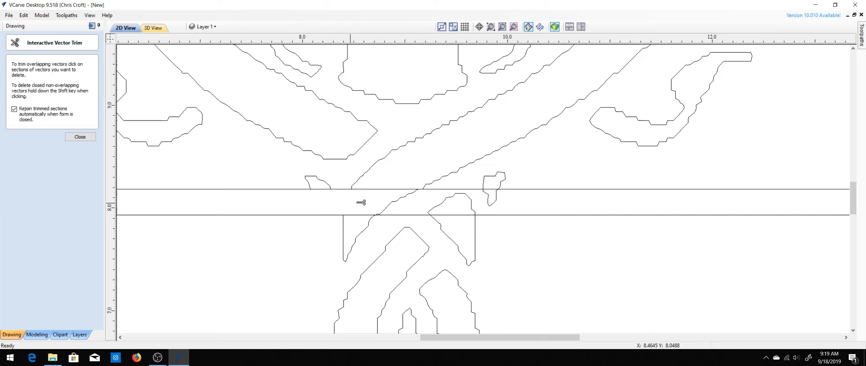
pyautogui.click(393, 204)
pyautogui.click(388, 188)
pyautogui.click(322, 189)
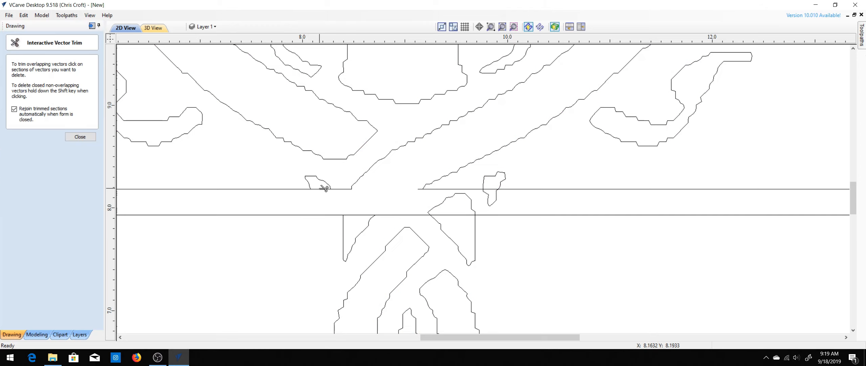
# Trim the right leaf and remaining trunk outline inside the upper bar, and the trunk fragments hanging just below it.
pyautogui.click(496, 200)
pyautogui.click(473, 206)
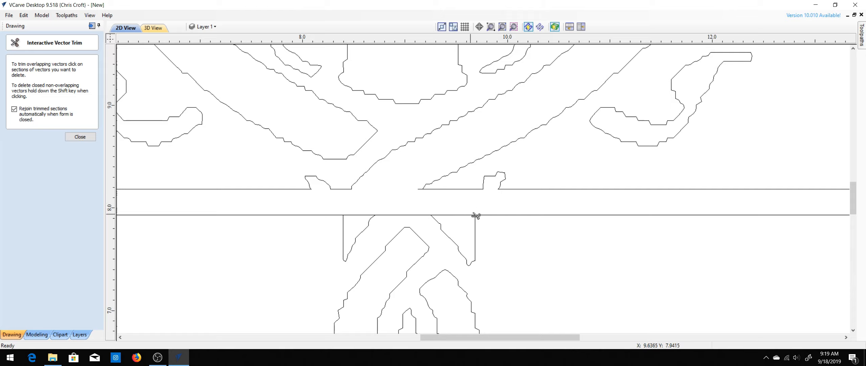
pyautogui.click(474, 234)
pyautogui.click(370, 222)
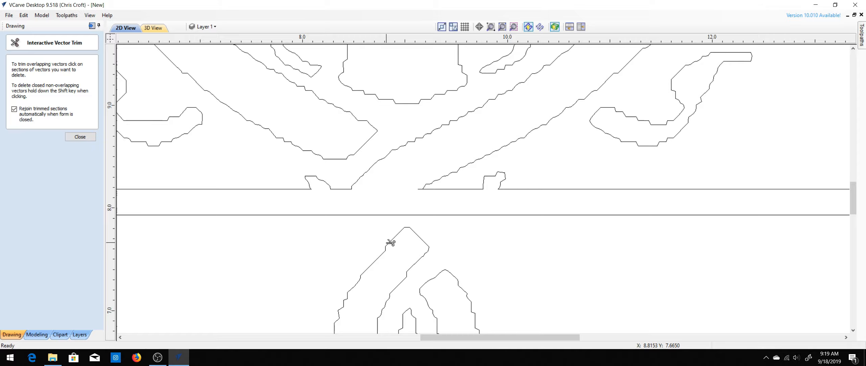
# Trim the short left strand at the lower bar, the left trunk outline inside that bar, and the bar's lower edge there.
pyautogui.scroll(-5, 391, 244)
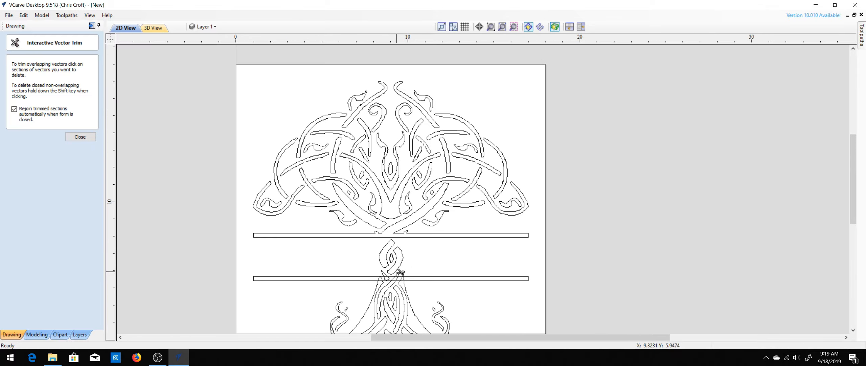
pyautogui.scroll(5, 390, 279)
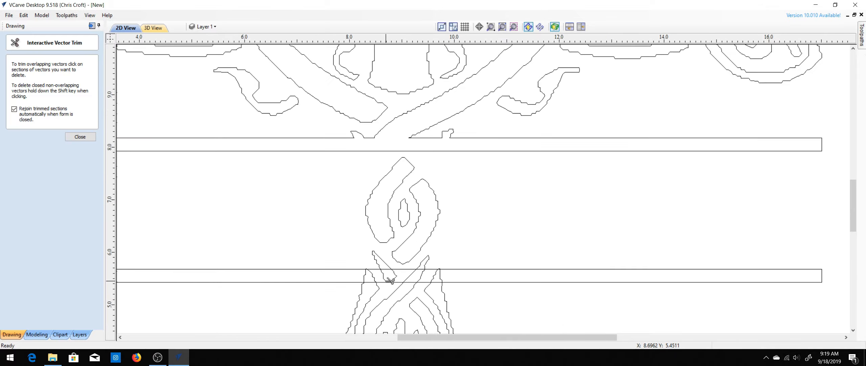
pyautogui.click(387, 260)
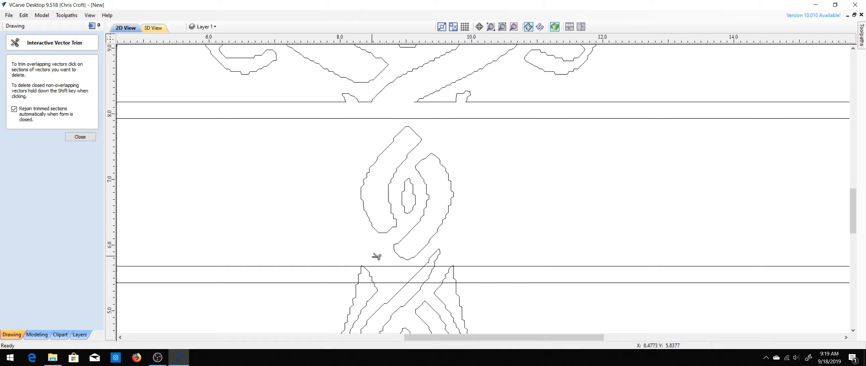
pyautogui.click(368, 275)
pyautogui.scroll(4, 364, 265)
pyautogui.click(366, 268)
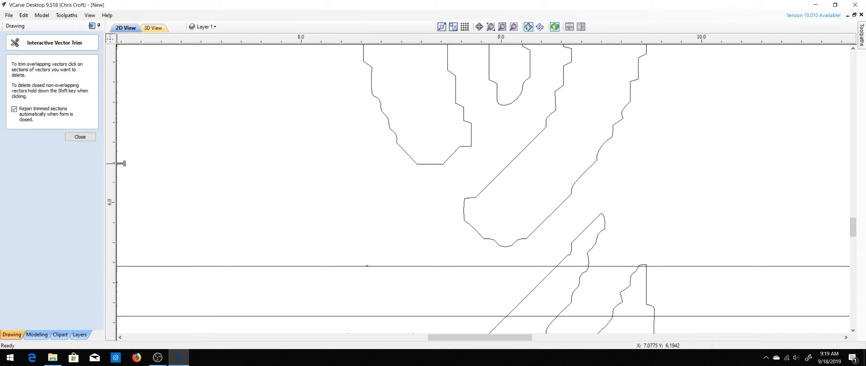
pyautogui.hotkey('ctrl', 'z')
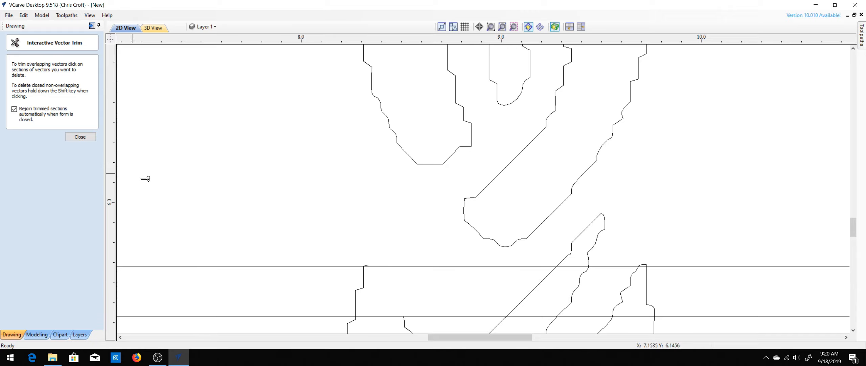
pyautogui.click(365, 285)
pyautogui.click(389, 317)
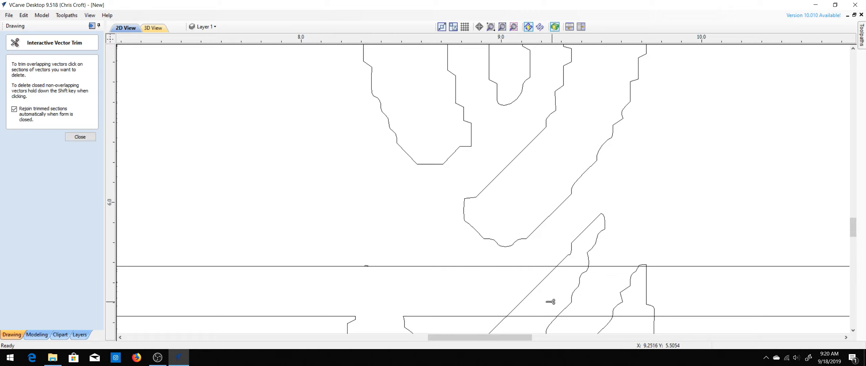
# Trim the diagonal trunk strand inside and just above the lower bar, plus the bar's lower edge across that strand.
pyautogui.click(532, 317)
pyautogui.click(526, 296)
pyautogui.click(576, 293)
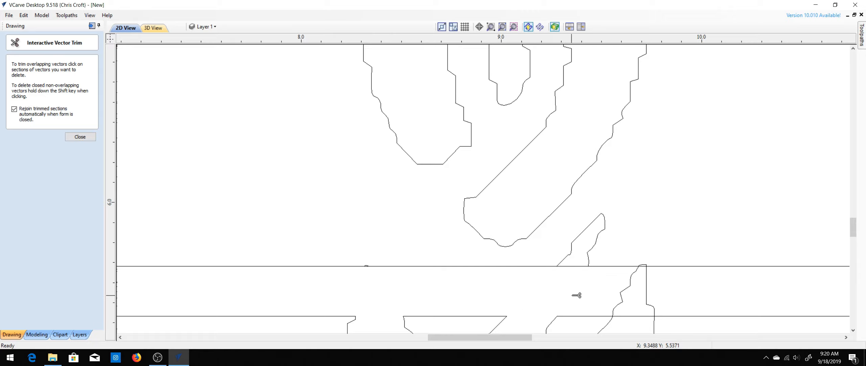
pyautogui.click(583, 245)
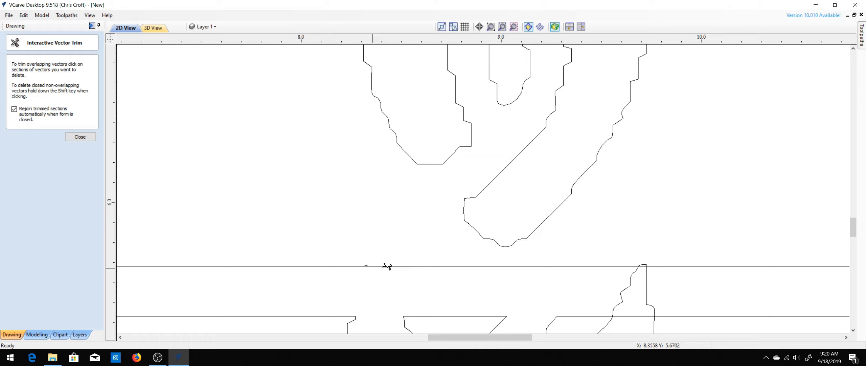
# Trim the right trunk outline and lower edge at the lower bar, and delete the tiny leftover fragments on its upper edge.
pyautogui.click(623, 287)
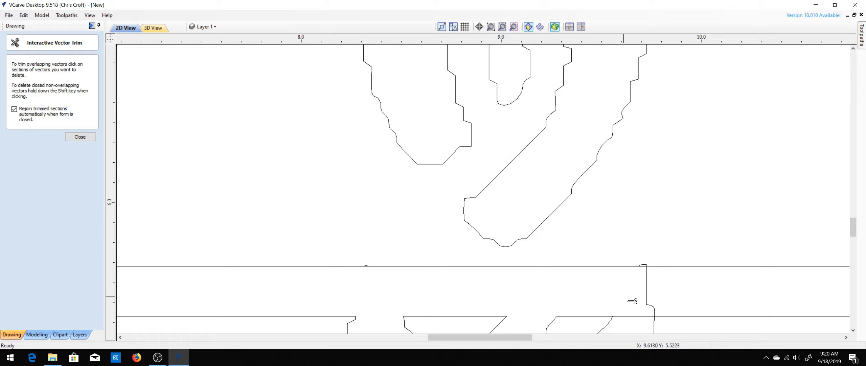
pyautogui.click(647, 287)
pyautogui.click(645, 316)
pyautogui.press('Escape')
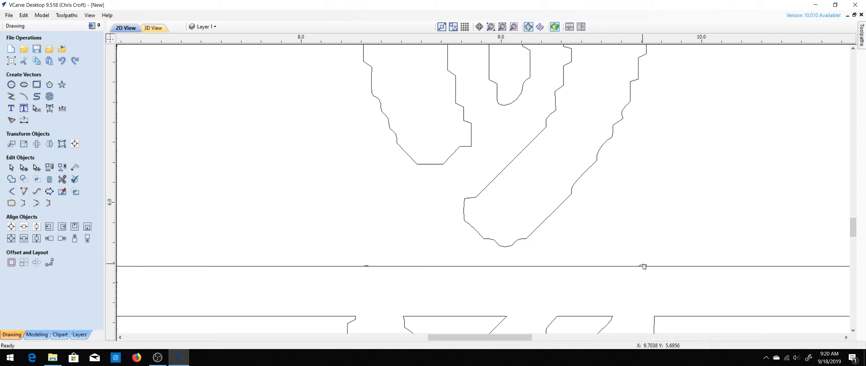
pyautogui.click(644, 266)
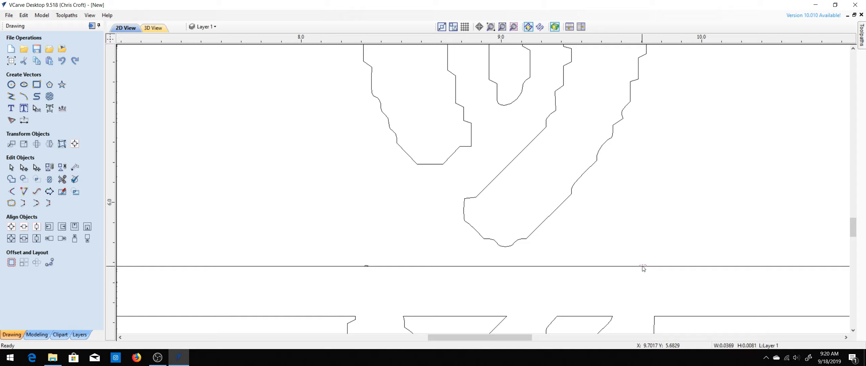
pyautogui.press('Delete')
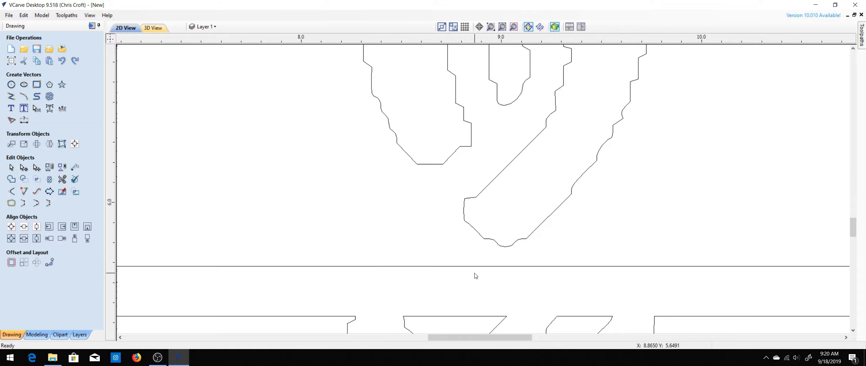
# Delete the remaining twisted trunk knot pieces between the two bars.
pyautogui.scroll(-5, 475, 276)
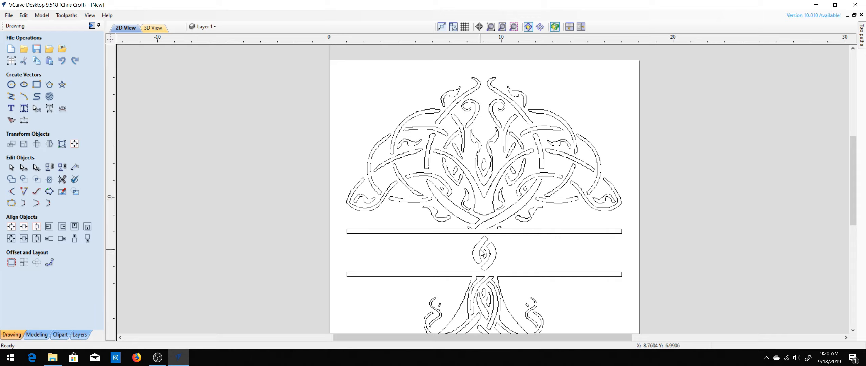
pyautogui.click(482, 252)
pyautogui.press('Delete')
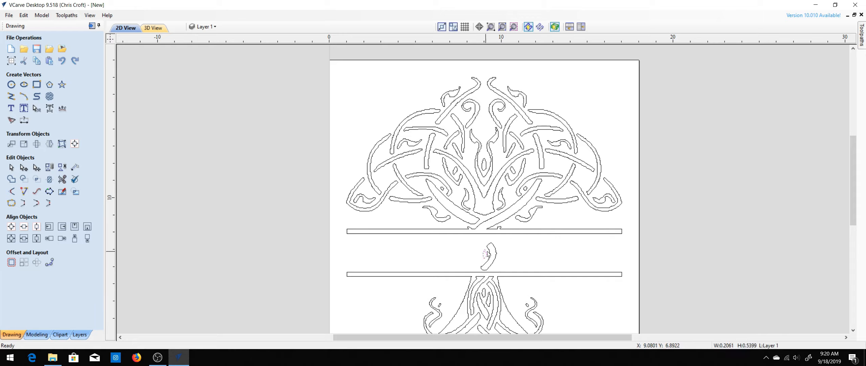
pyautogui.click(495, 254)
pyautogui.press('Delete')
pyautogui.scroll(5, 497, 232)
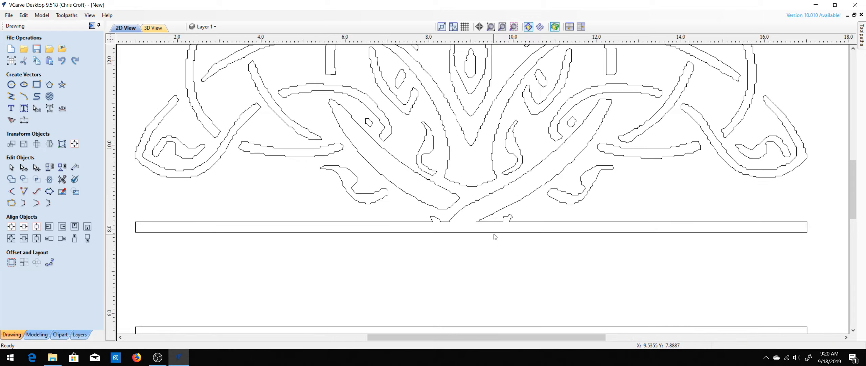
pyautogui.scroll(-5, 451, 202)
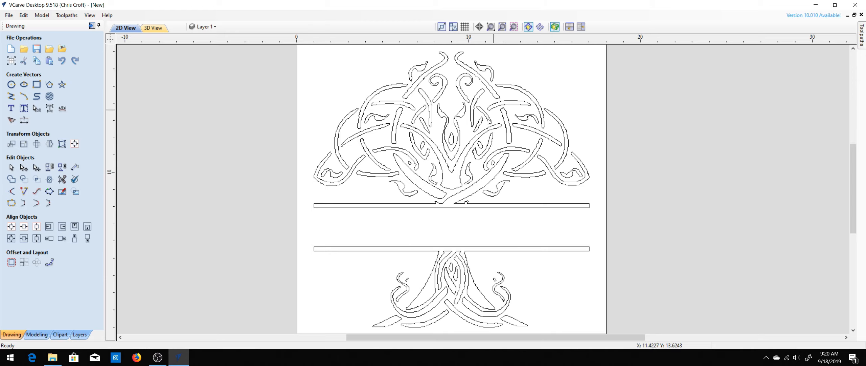
pyautogui.scroll(1, 474, 181)
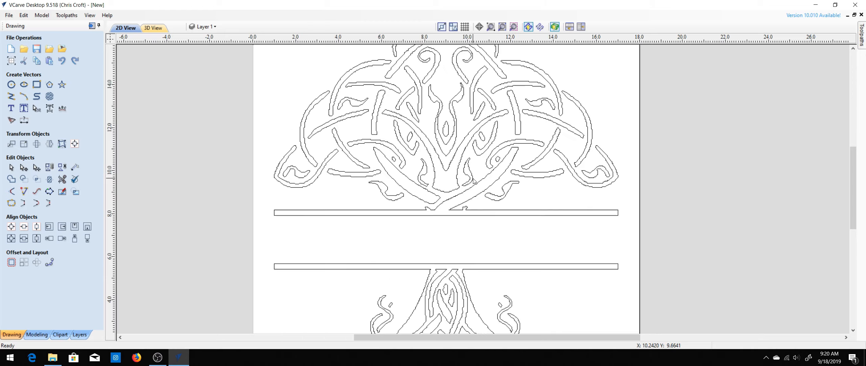
pyautogui.click(38, 88)
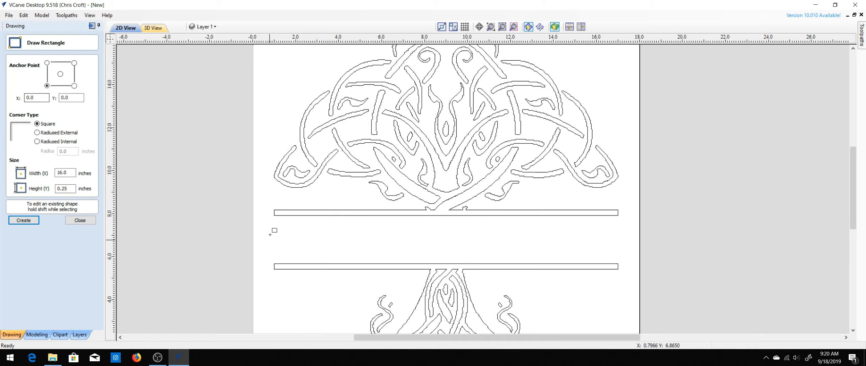
pyautogui.keyDown('shift'); pyautogui.click(277, 213); pyautogui.keyUp('shift')
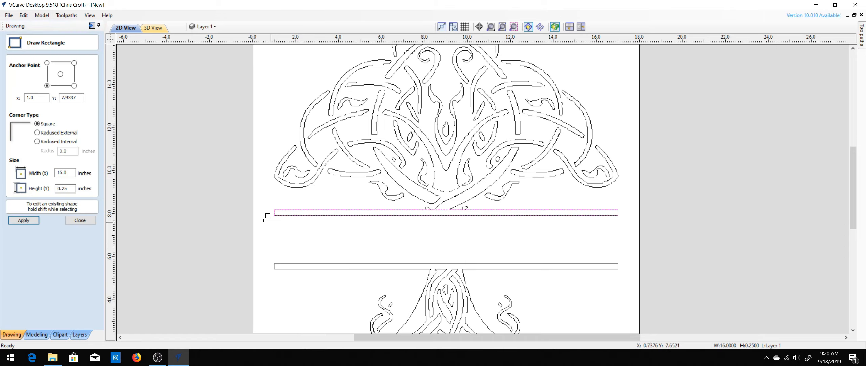
pyautogui.click(88, 222)
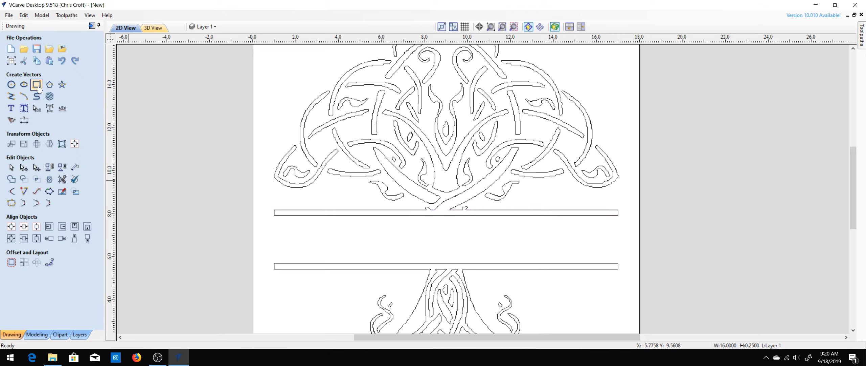
# Draw a square-cornered rectangle 16.0 by 2.25 inches filling the gap between the bars, starting from the upper bar's lower-left corner.
pyautogui.click(37, 84)
pyautogui.click(36, 97)
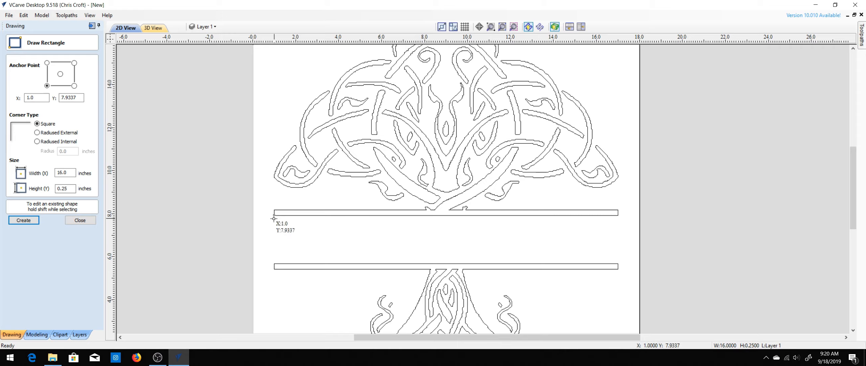
pyautogui.moveTo(274, 218); pyautogui.dragTo(618, 264)
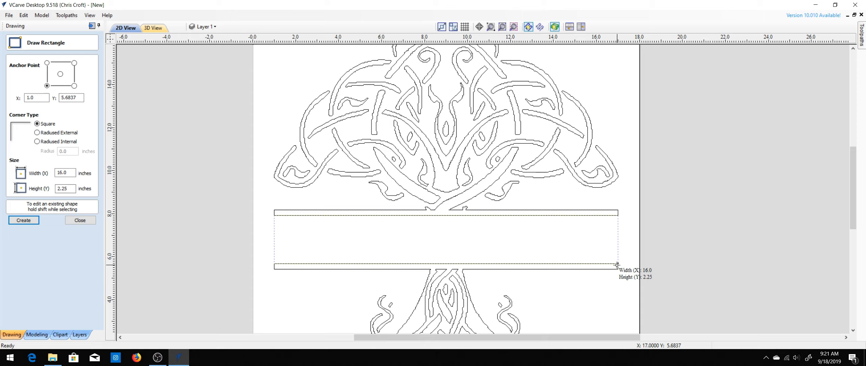
pyautogui.moveTo(618, 264); pyautogui.dragTo(617, 264)
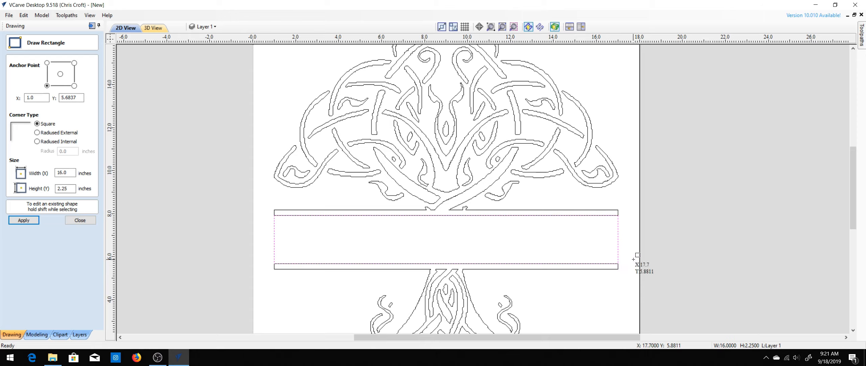
# Finish the rectangle and stretch its upper edge to the middle of the upper bar, giving a height of about 2.36 inches.
pyautogui.click(79, 220)
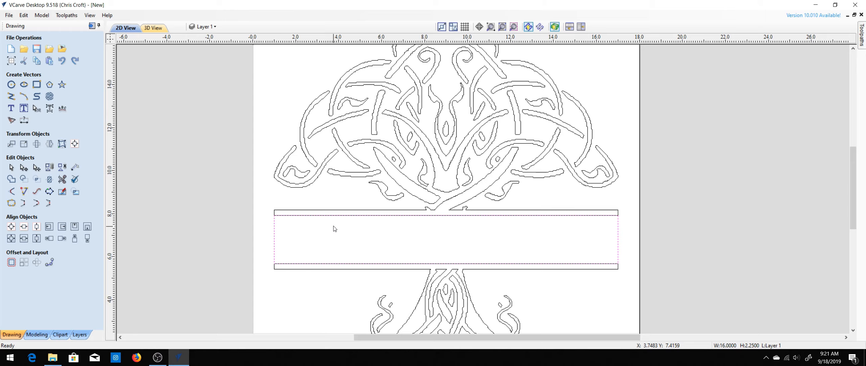
pyautogui.scroll(2, 344, 228)
pyautogui.scroll(1, 349, 226)
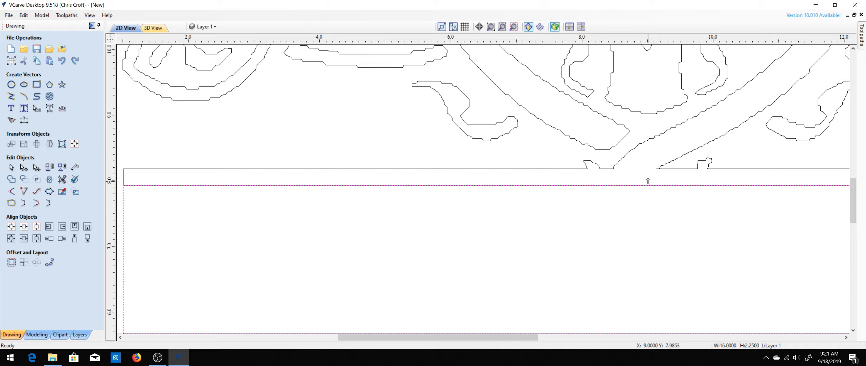
pyautogui.moveTo(648, 181); pyautogui.dragTo(651, 176)
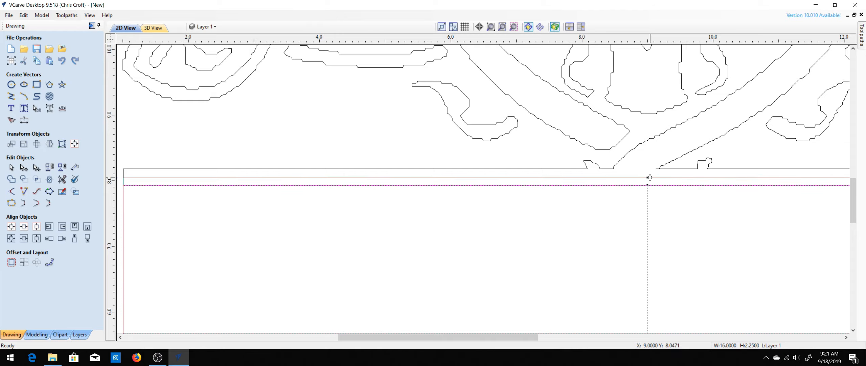
# Stretch the rectangle's lower edge to the middle of the lower bar, giving a height of about 2.48 inches.
pyautogui.scroll(-5, 663, 220)
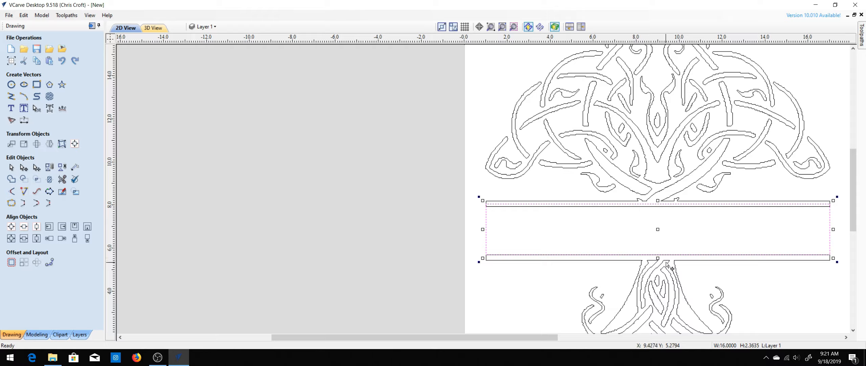
pyautogui.scroll(5, 665, 258)
pyautogui.moveTo(631, 236); pyautogui.dragTo(631, 246)
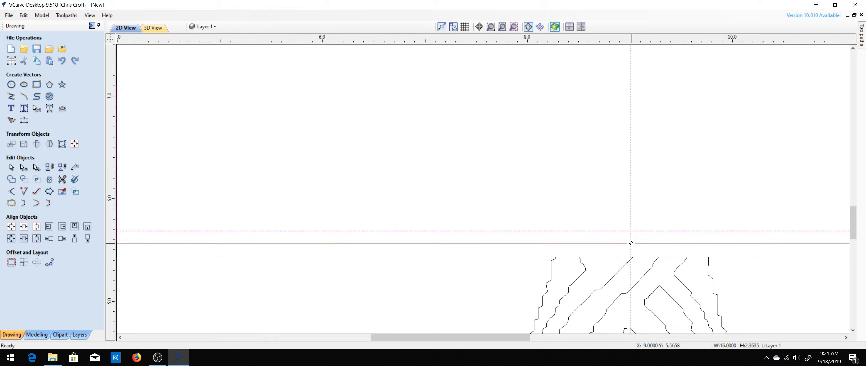
pyautogui.click(632, 184)
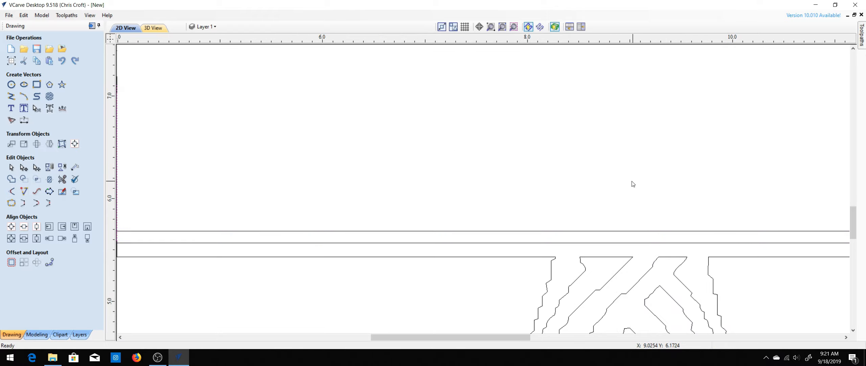
pyautogui.click(503, 28)
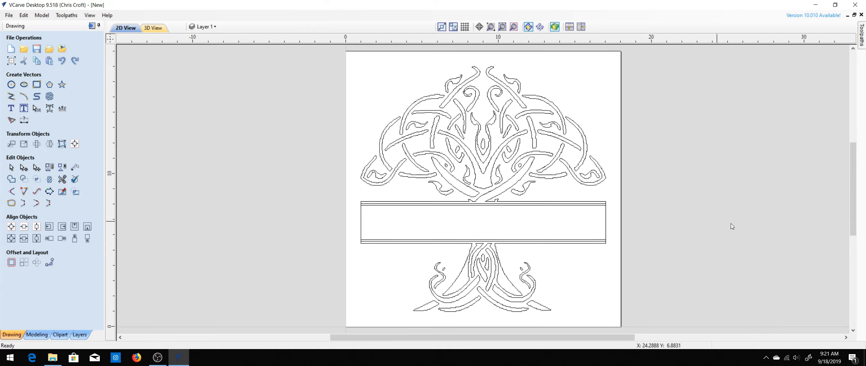
# Fit auto layout text with the family surname in capitals inside the rectangle between the bars.
pyautogui.click(362, 223)
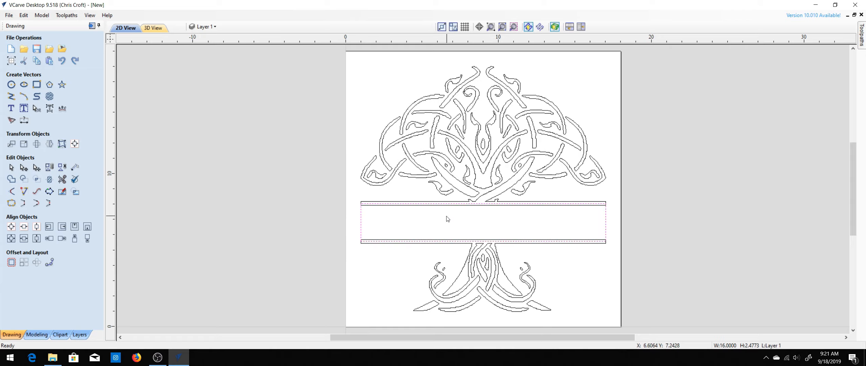
pyautogui.click(24, 109)
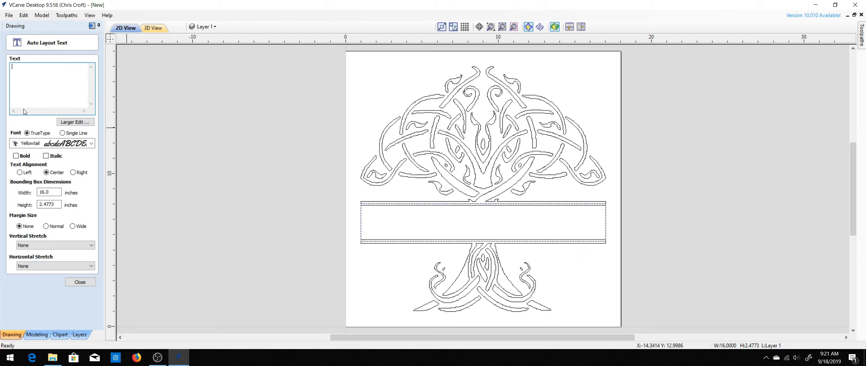
pyautogui.write('CROFT')
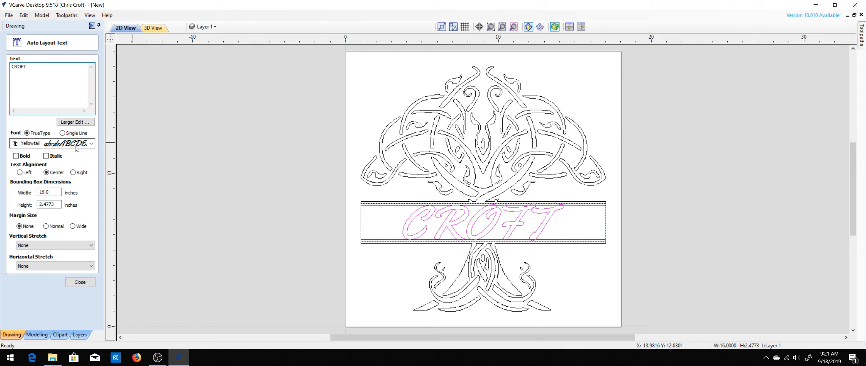
# Try the Zhafira Standard and Vampire Calligraphy fonts on the surname text.
pyautogui.click(91, 143)
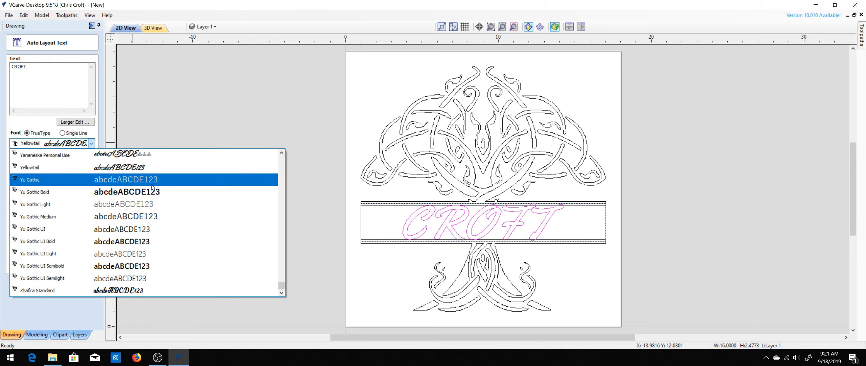
pyautogui.click(136, 289)
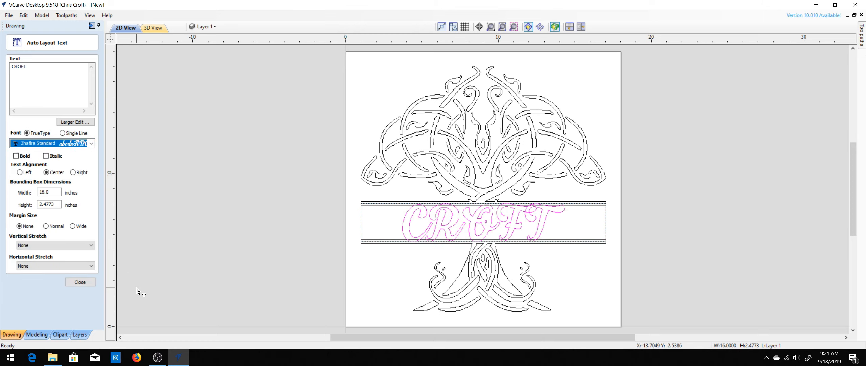
pyautogui.click(92, 143)
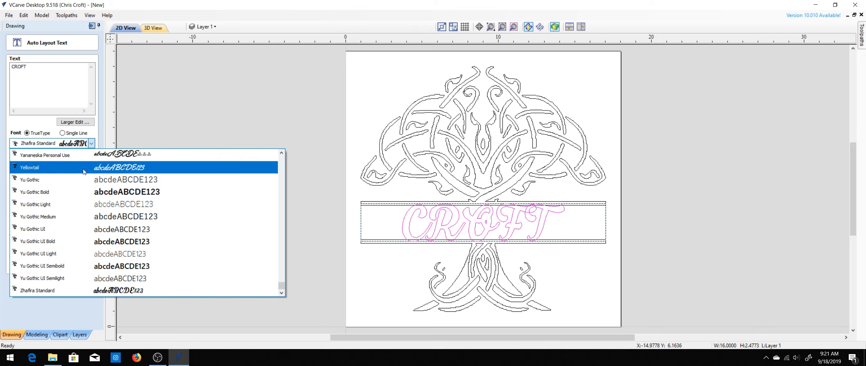
pyautogui.scroll(3, 101, 207)
pyautogui.scroll(1, 108, 217)
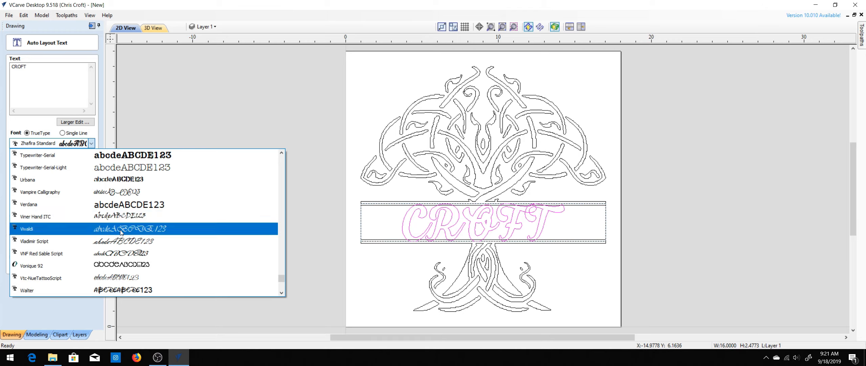
pyautogui.scroll(1, 123, 228)
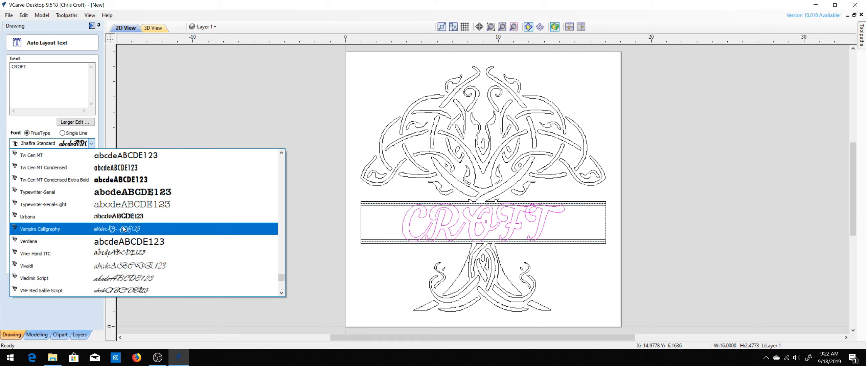
pyautogui.click(123, 226)
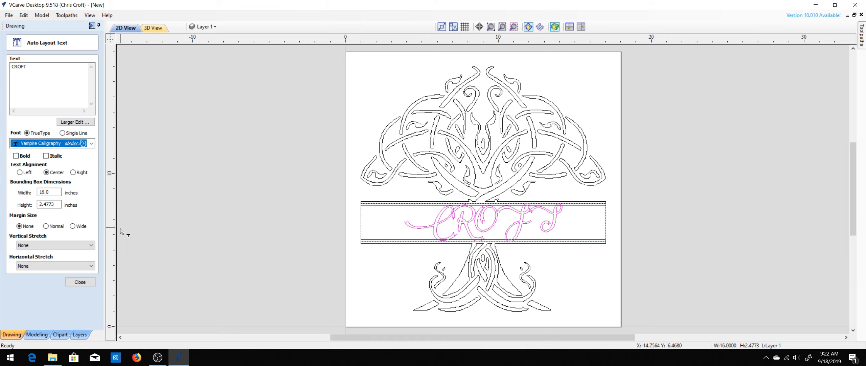
# Try the Selya and Poppl-Exquisit BQ fonts on the surname text.
pyautogui.click(92, 145)
pyautogui.scroll(2, 119, 216)
pyautogui.scroll(5, 119, 226)
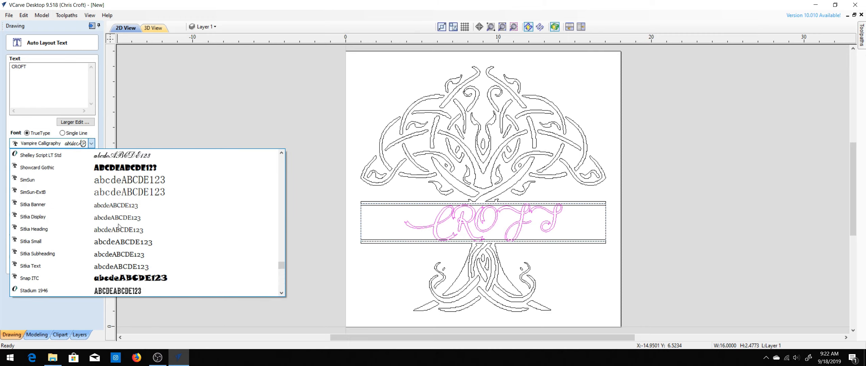
pyautogui.scroll(-3, 119, 226)
pyautogui.scroll(4, 118, 226)
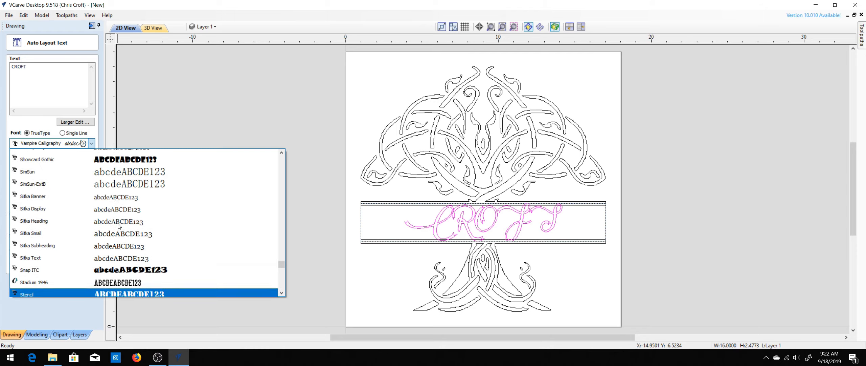
pyautogui.scroll(1, 118, 226)
pyautogui.click(116, 215)
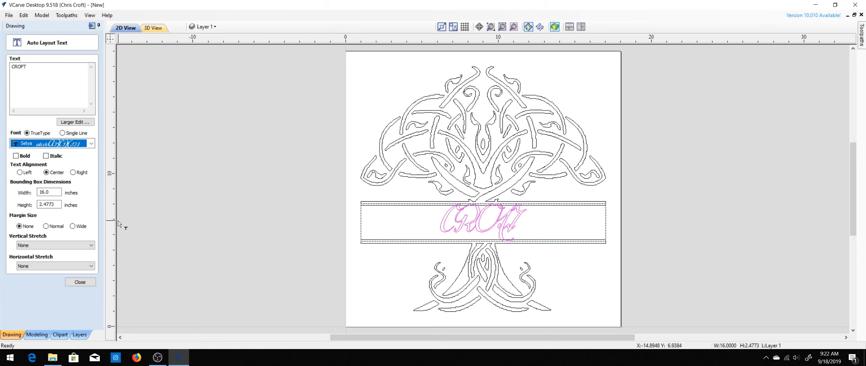
pyautogui.click(92, 144)
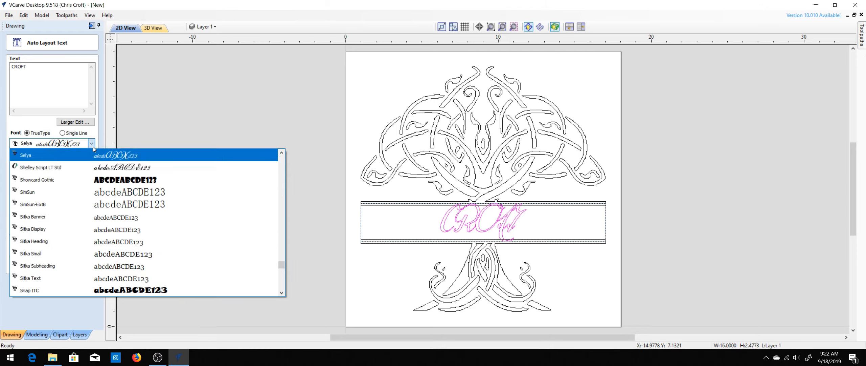
pyautogui.scroll(6, 109, 216)
pyautogui.scroll(6, 109, 216)
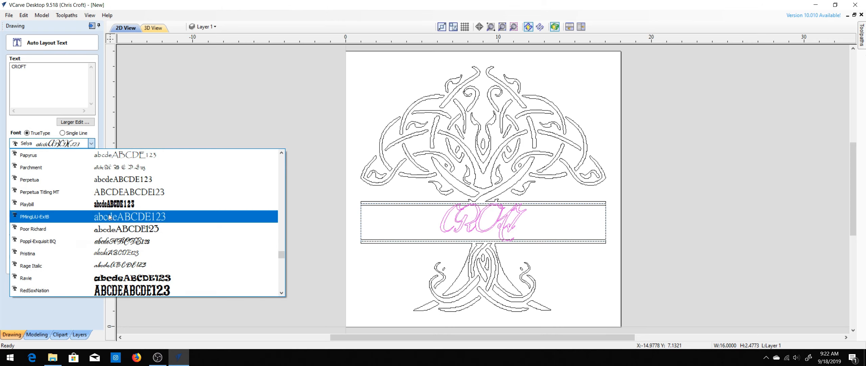
pyautogui.click(128, 243)
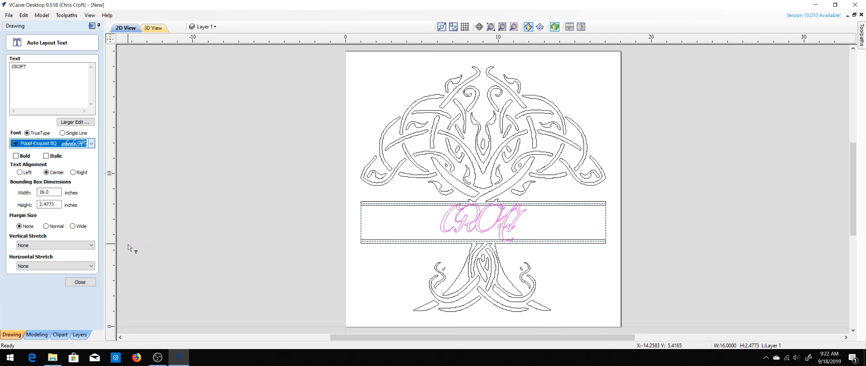
# Try the Oliver font on the surname text.
pyautogui.click(91, 144)
pyautogui.scroll(5, 105, 203)
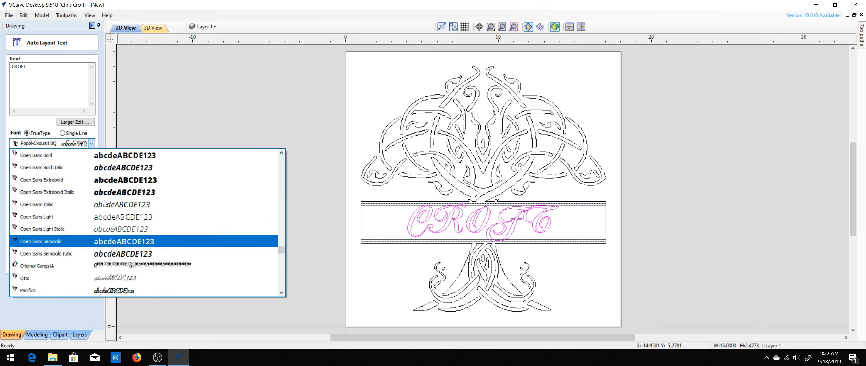
pyautogui.scroll(1, 142, 233)
pyautogui.scroll(3, 142, 234)
pyautogui.click(136, 222)
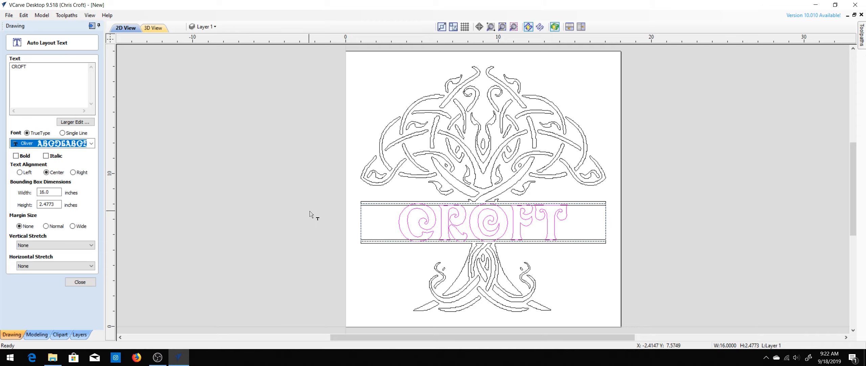
# Set the surname text to the Ondine LT font in bold.
pyautogui.click(91, 143)
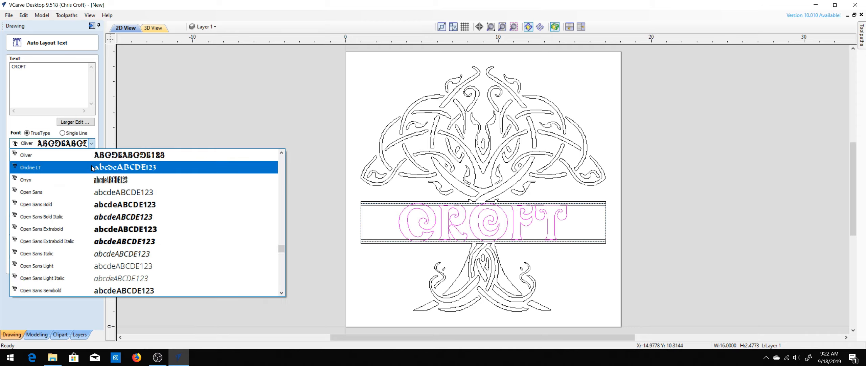
pyautogui.scroll(1, 125, 185)
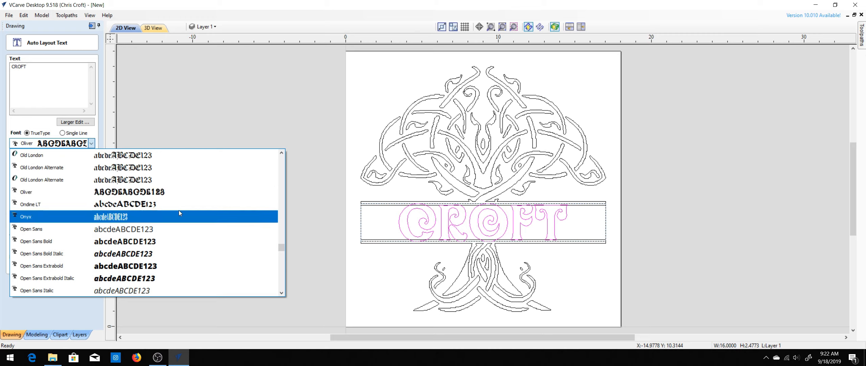
pyautogui.click(146, 204)
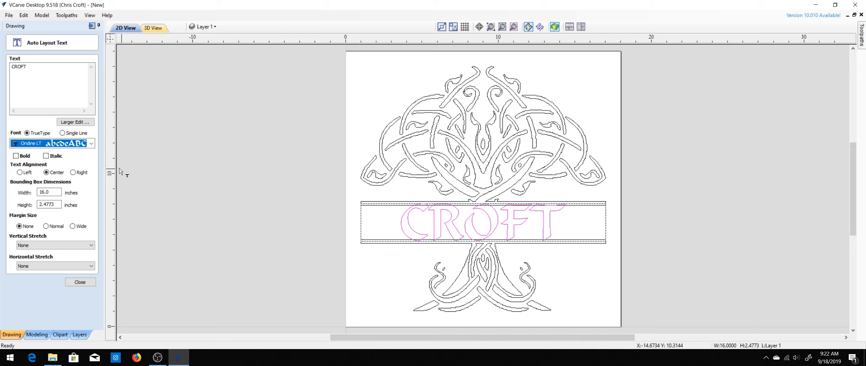
pyautogui.click(25, 157)
pyautogui.click(24, 156)
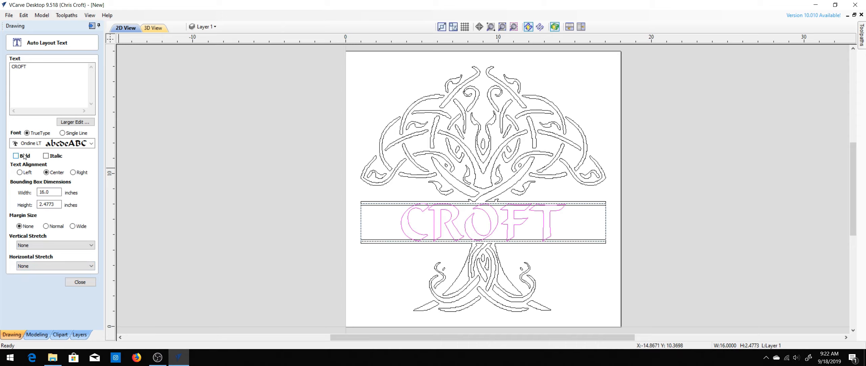
pyautogui.click(24, 157)
pyautogui.click(24, 157)
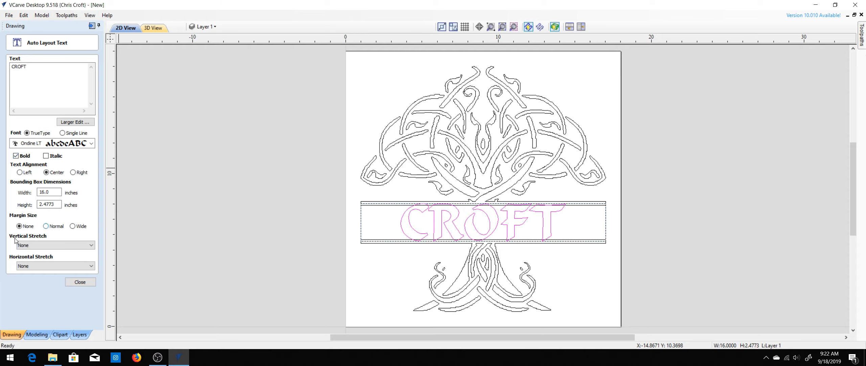
# Set both vertical and horizontal stretch to Stretch Characters so the surname fills the rectangle, and finish the text layout.
pyautogui.click(88, 243)
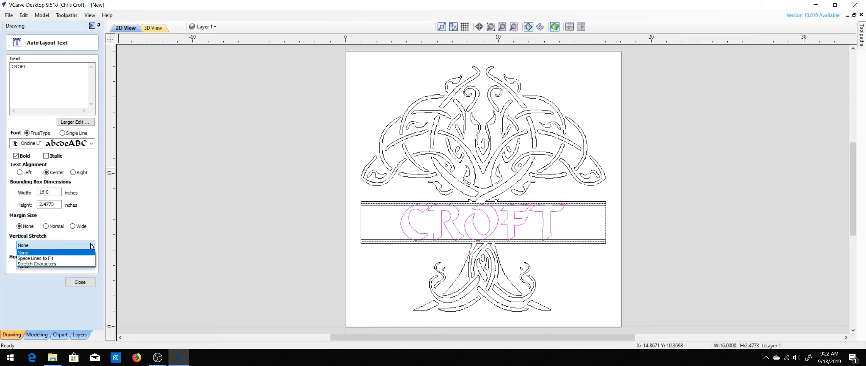
pyautogui.click(57, 264)
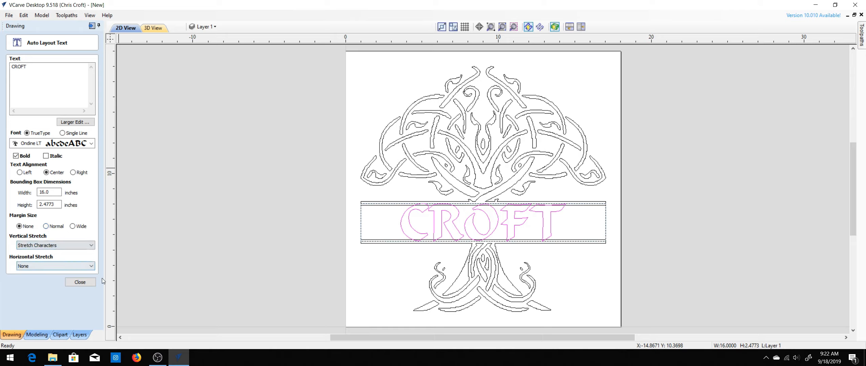
pyautogui.click(82, 266)
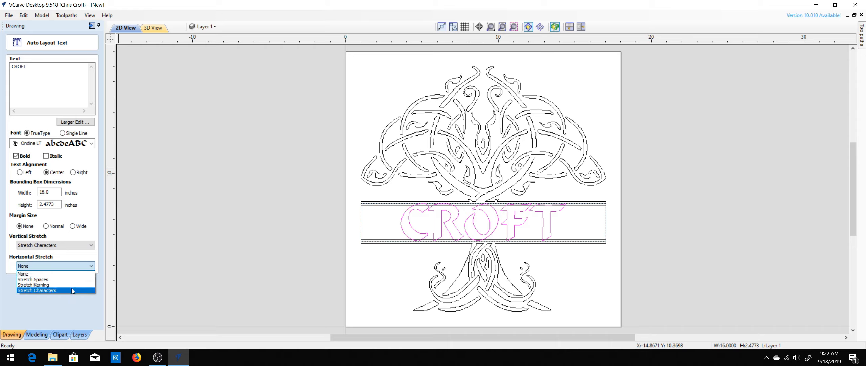
pyautogui.click(71, 290)
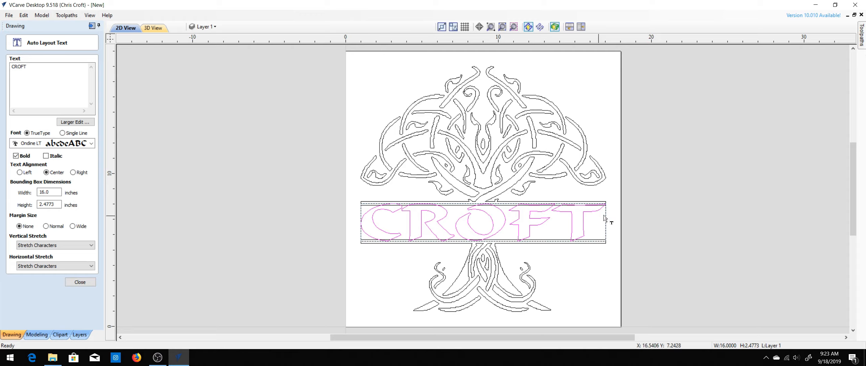
pyautogui.click(79, 282)
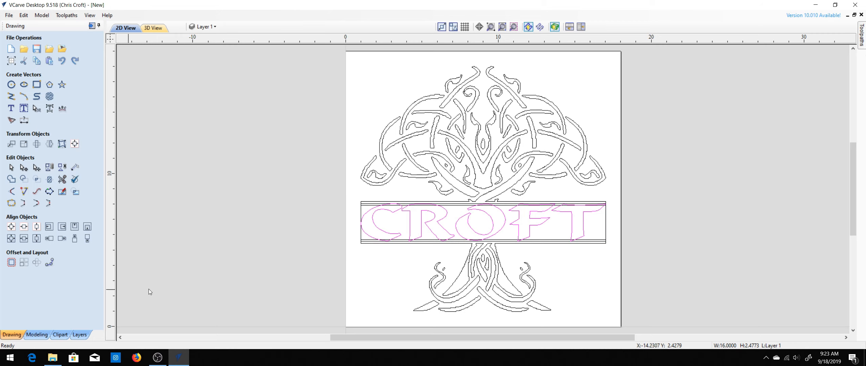
pyautogui.scroll(2, 599, 241)
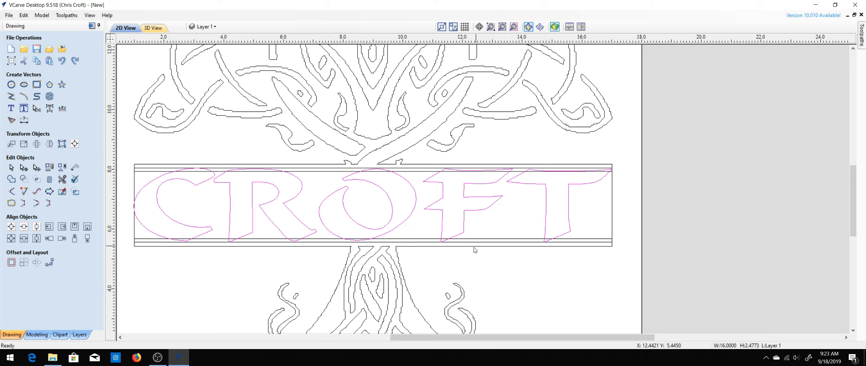
# Delete the rectangle bounding the surname, and convert the surname text to curves.
pyautogui.click(438, 243)
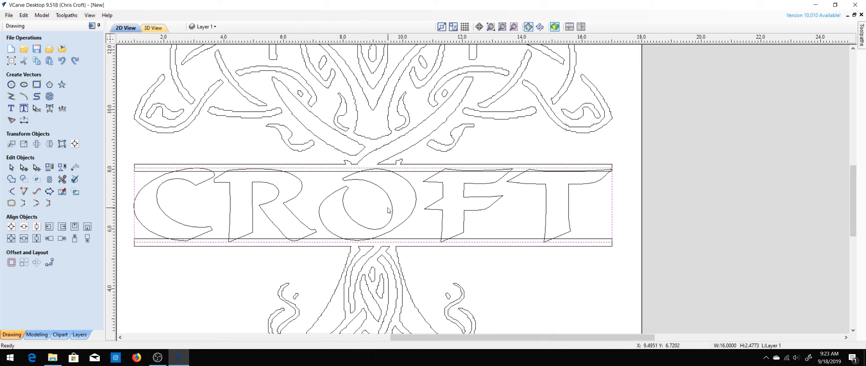
pyautogui.click(323, 185)
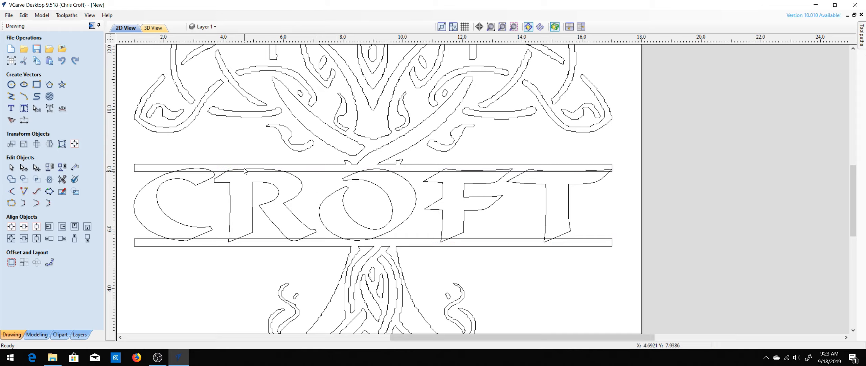
pyautogui.click(188, 169)
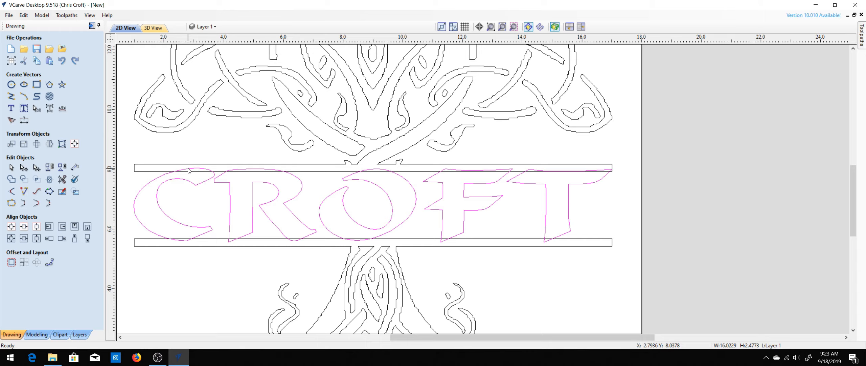
pyautogui.click(49, 109)
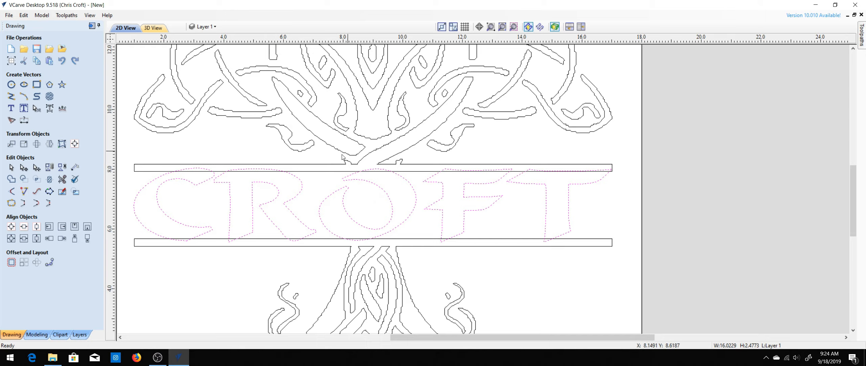
# Weld the surname letters to the upper bar and to the lower bar.
pyautogui.keyDown('shift'); pyautogui.click(150, 172); pyautogui.keyUp('shift')
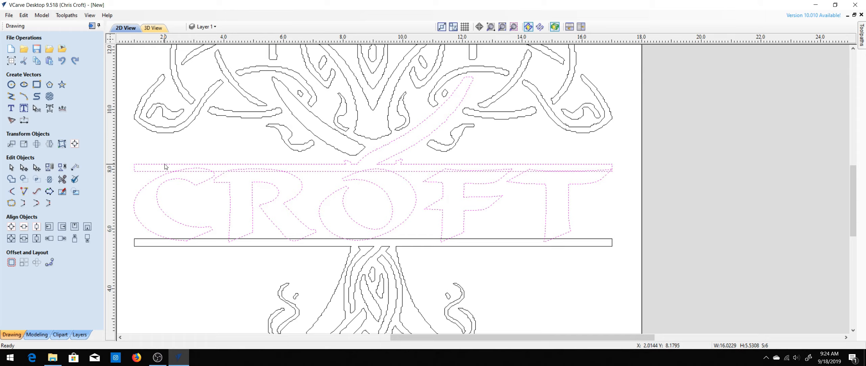
pyautogui.click(9, 181)
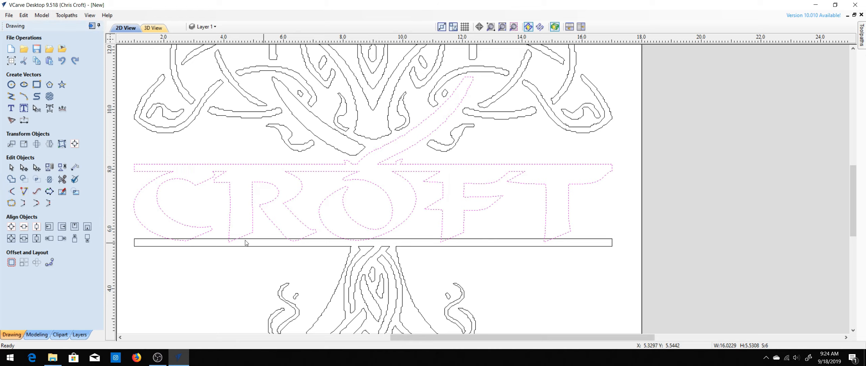
pyautogui.keyDown('shift'); pyautogui.click(153, 241); pyautogui.keyUp('shift')
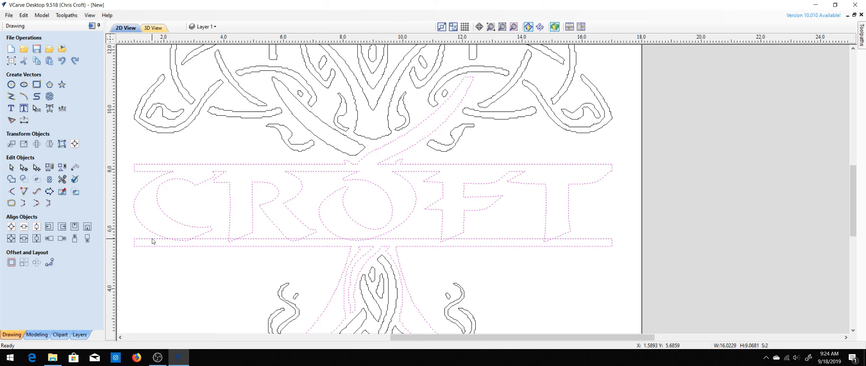
pyautogui.click(12, 182)
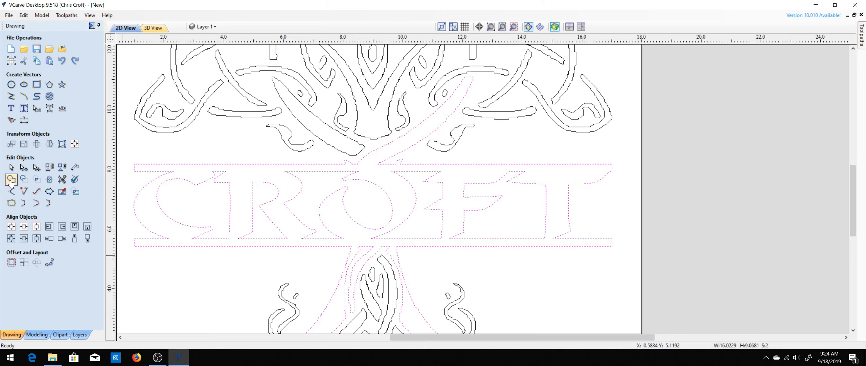
pyautogui.click(613, 201)
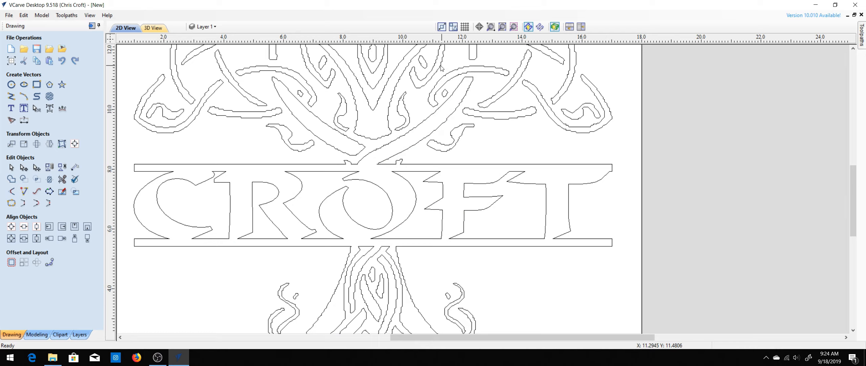
# Calculate a V-Carve toolpath for all vectors of the design, with Flat Depth enabled and the 90 deg 1.25" V-Bit.
pyautogui.click(507, 30)
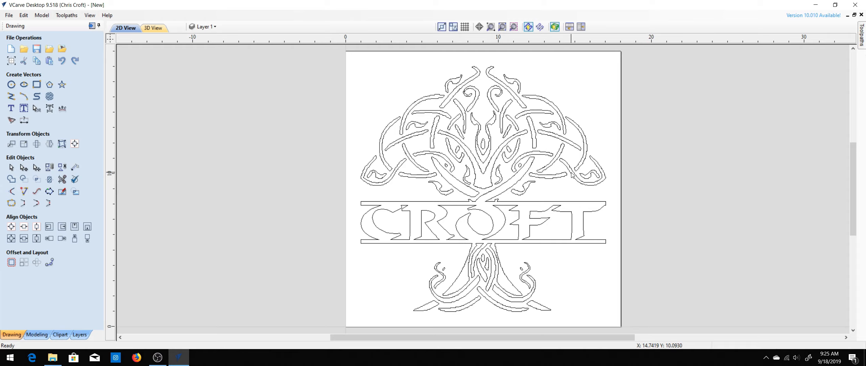
pyautogui.click(92, 26)
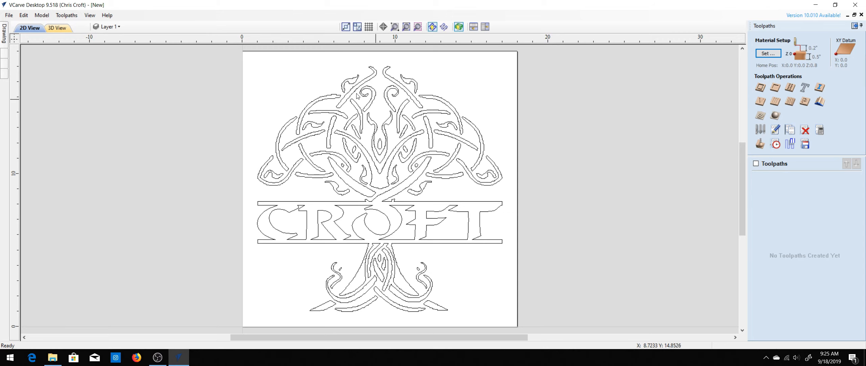
pyautogui.moveTo(218, 57); pyautogui.dragTo(544, 314)
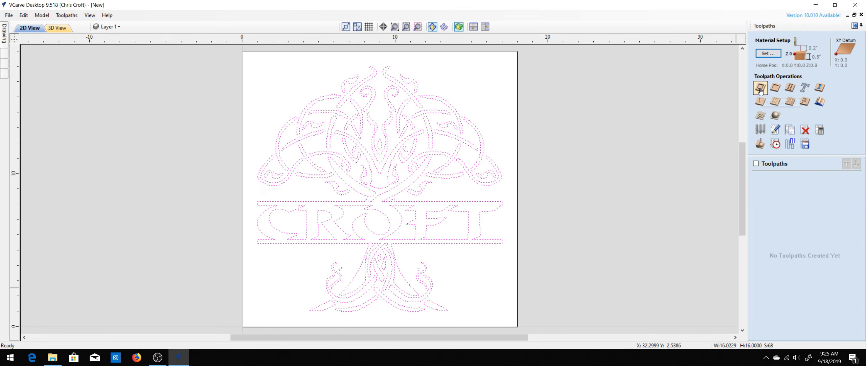
pyautogui.click(761, 102)
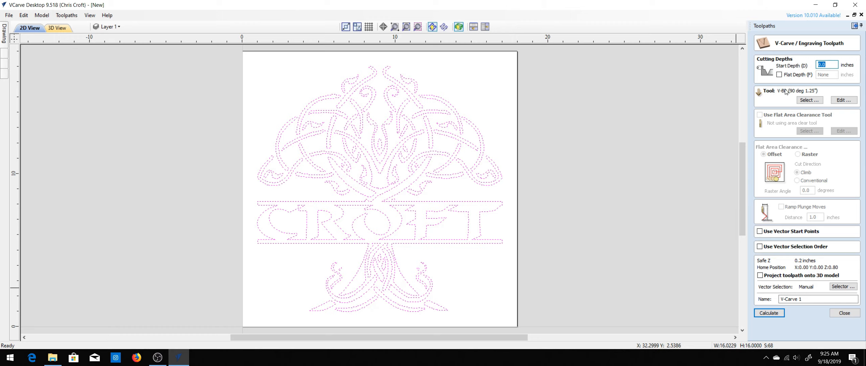
pyautogui.click(780, 75)
pyautogui.doubleClick(830, 75)
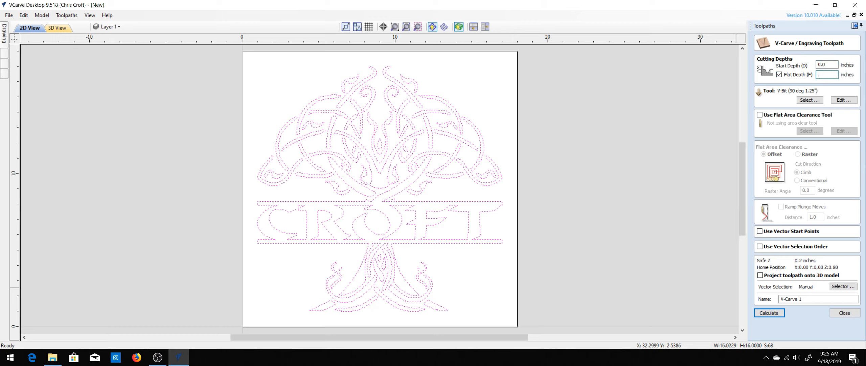
pyautogui.press('Return')
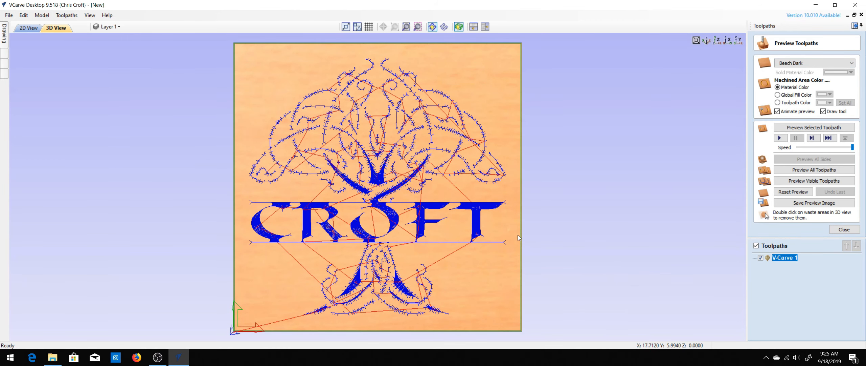
# Preview the V-Carve toolpath on the material and inspect the carving from a tilted 3D view.
pyautogui.click(780, 139)
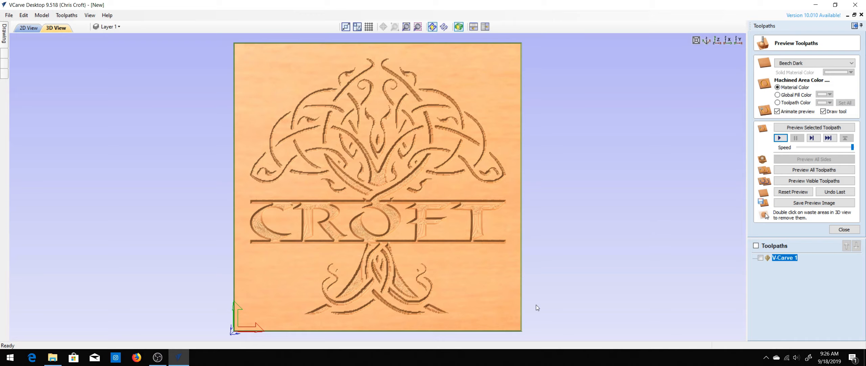
pyautogui.moveTo(286, 318); pyautogui.dragTo(381, 219)
pyautogui.moveTo(393, 206); pyautogui.dragTo(289, 287)
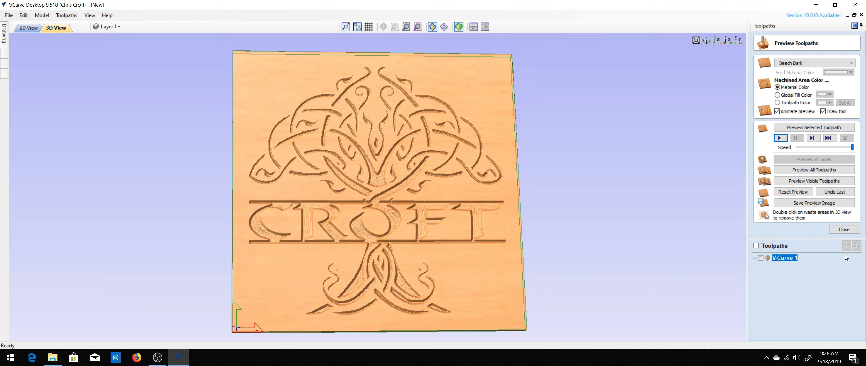
pyautogui.click(843, 230)
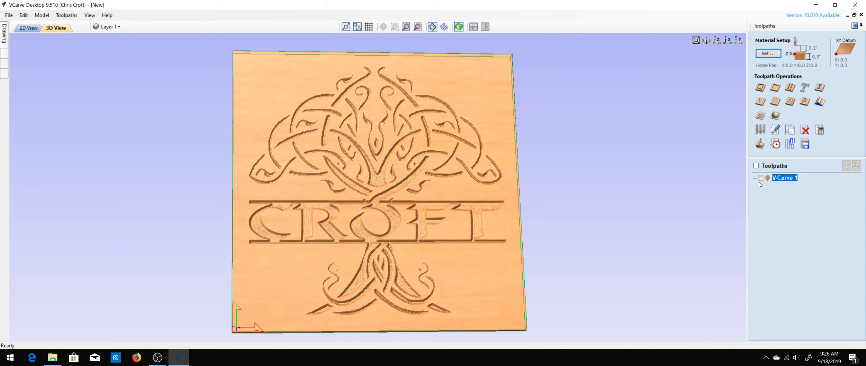
# Calculate an outside 2D profile toolpath with a 0.12-inch cut depth and the 0.125-inch end mill.
pyautogui.click(761, 88)
pyautogui.doubleClick(821, 69)
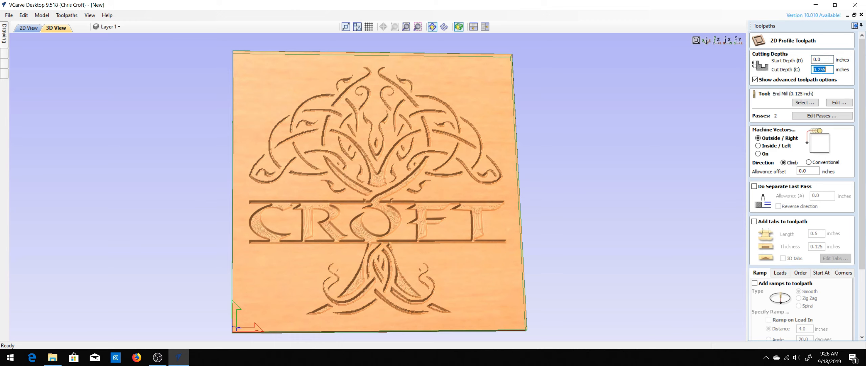
pyautogui.write('.12')
pyautogui.press('Return')
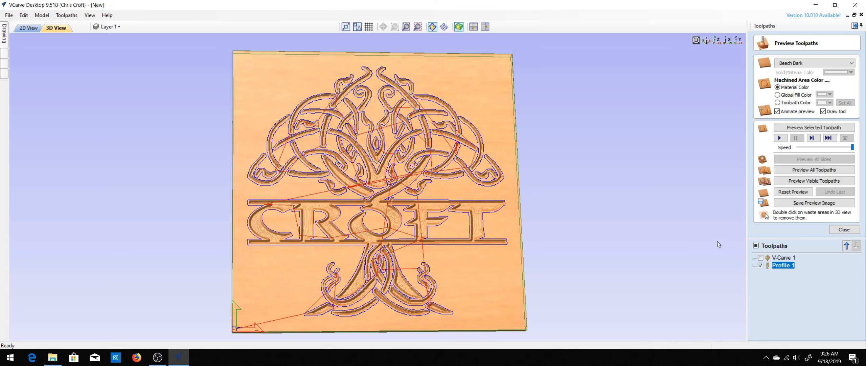
# Reset the carving preview and simulate the profile toolpath on the blank material.
pyautogui.click(796, 192)
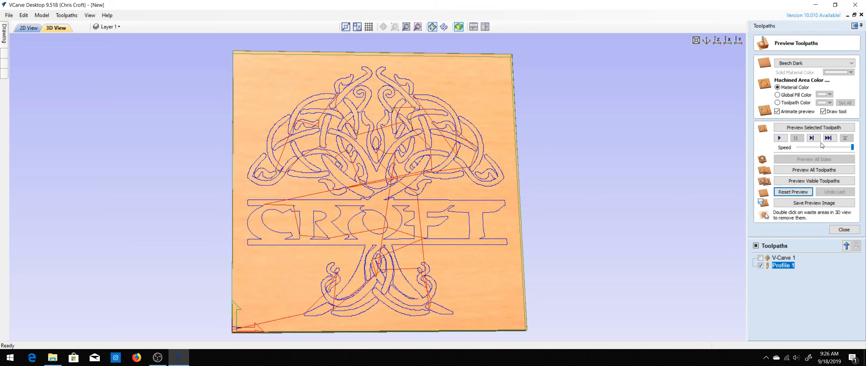
pyautogui.click(780, 138)
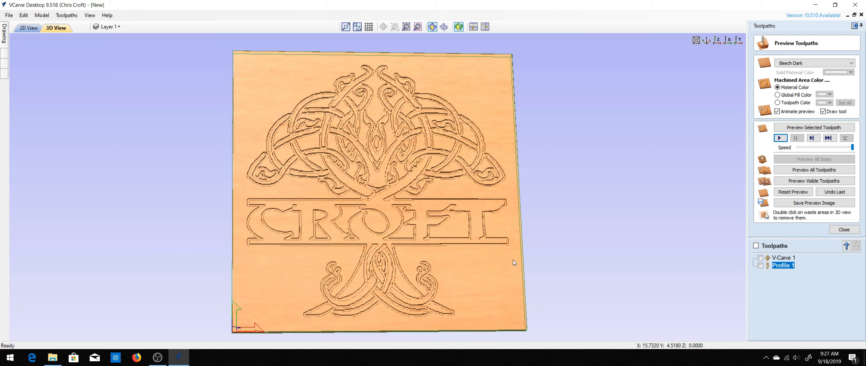
pyautogui.click(844, 230)
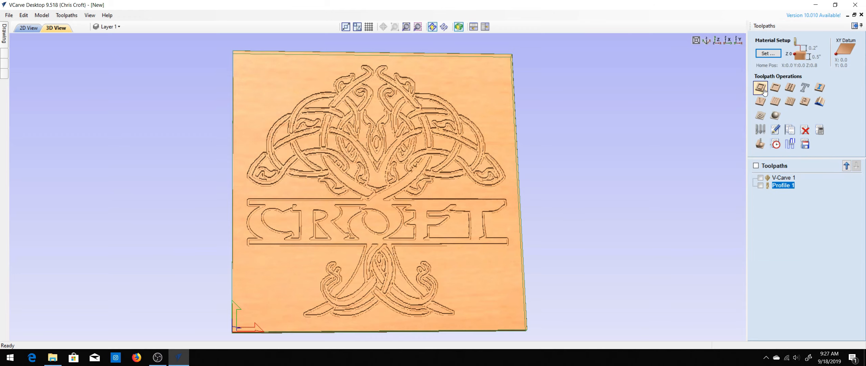
# Export the design's vectors as a PDF named New on the Desktop, and exit VCarve without saving the job.
pyautogui.click(29, 29)
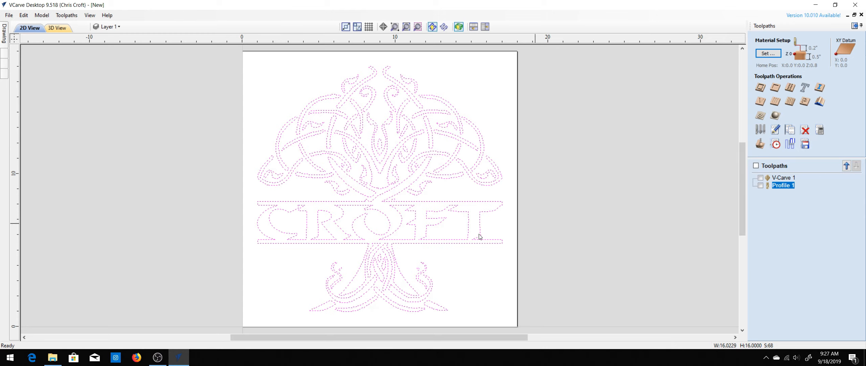
pyautogui.click(555, 188)
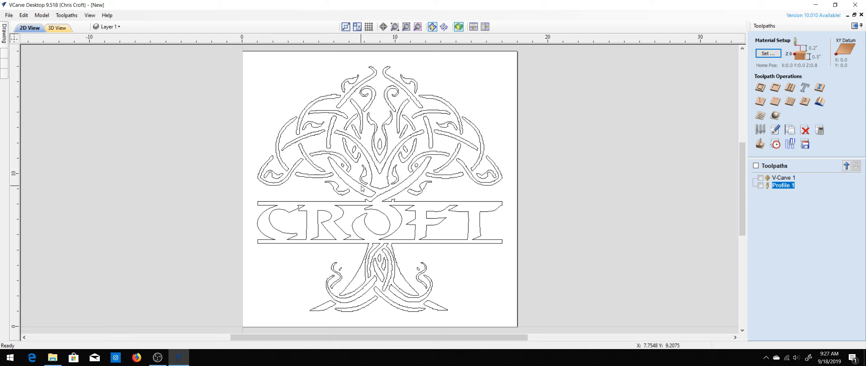
pyautogui.click(9, 16)
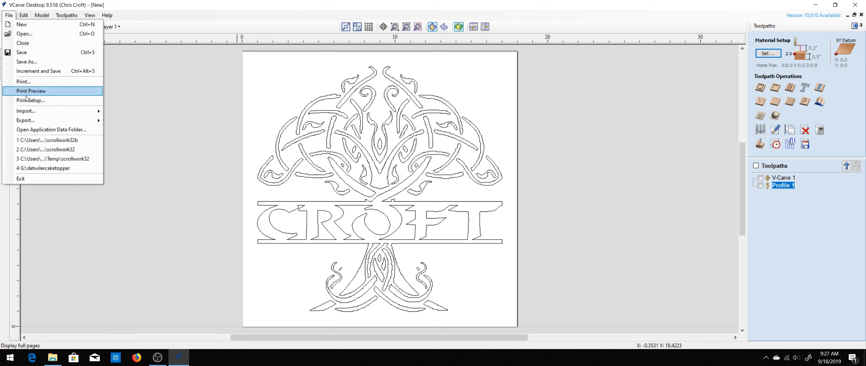
pyautogui.moveTo(31, 121)
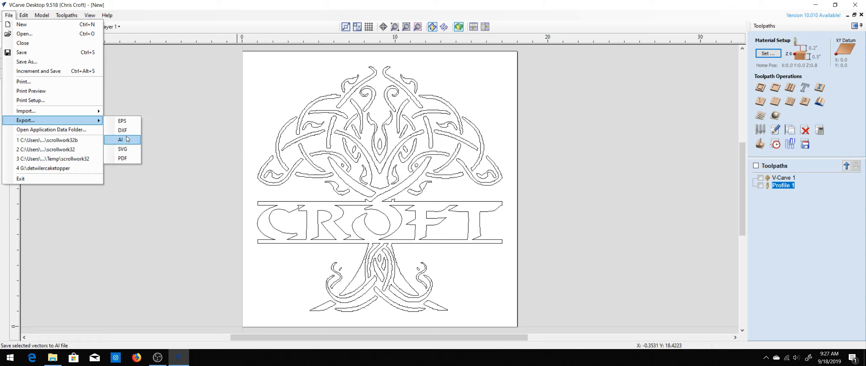
pyautogui.click(122, 159)
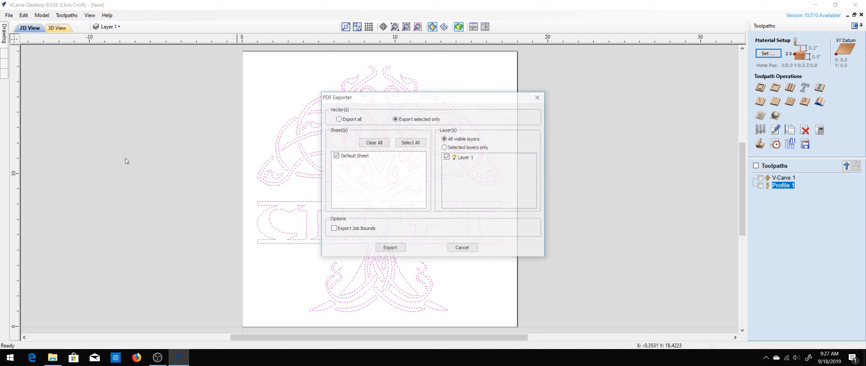
pyautogui.click(390, 248)
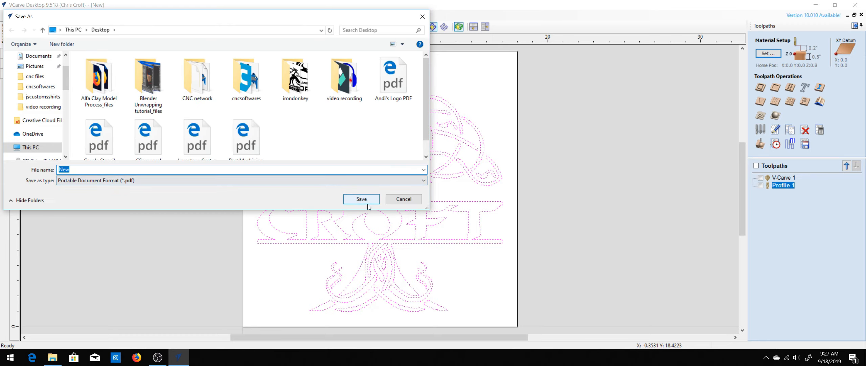
pyautogui.click(365, 201)
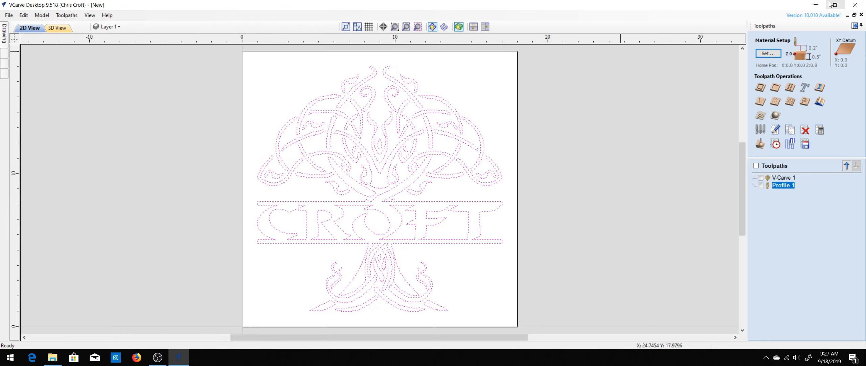
pyautogui.click(856, 5)
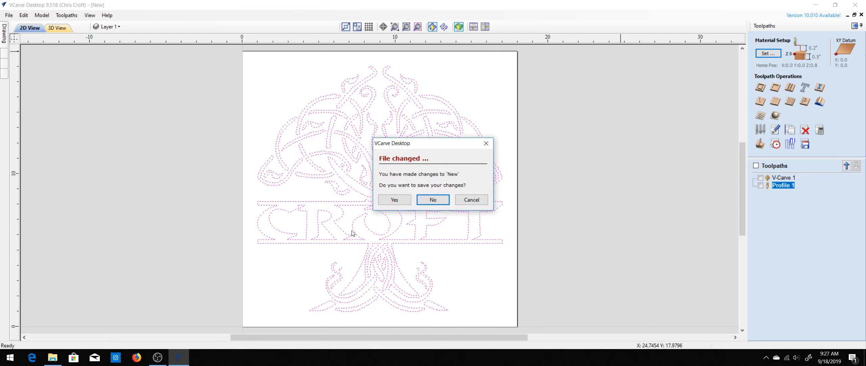
pyautogui.click(434, 200)
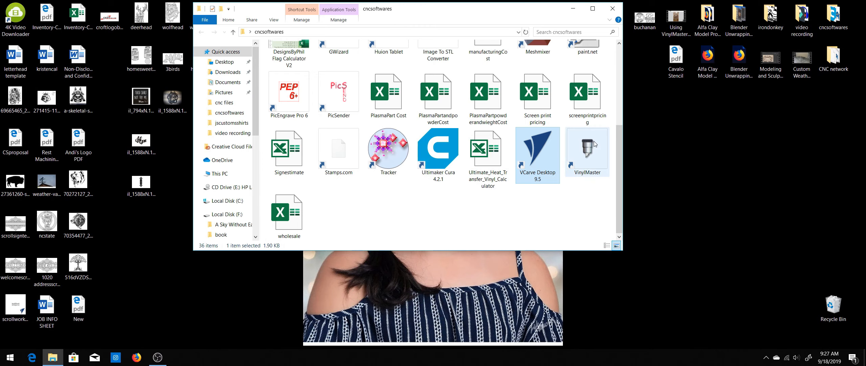
# Open VinylMaster, create a new blank document, and hide the Fast Hints.
pyautogui.doubleClick(593, 146)
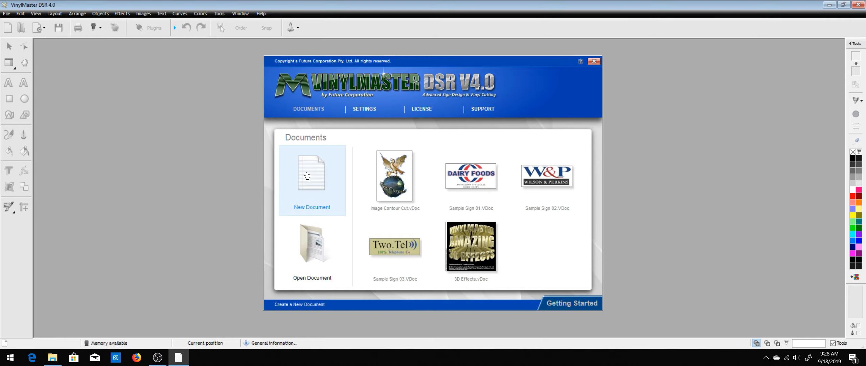
pyautogui.click(307, 176)
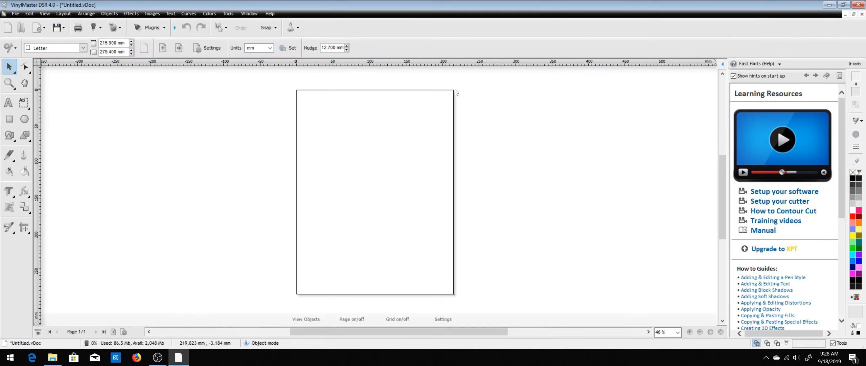
pyautogui.click(857, 64)
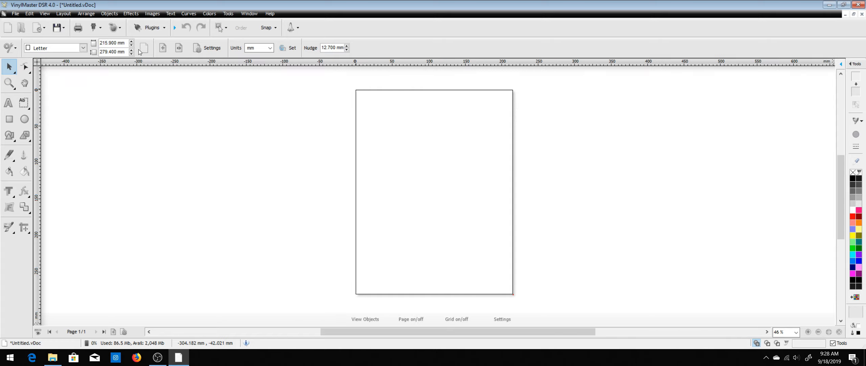
# Set the blank document's measurement units to inches.
pyautogui.click(269, 47)
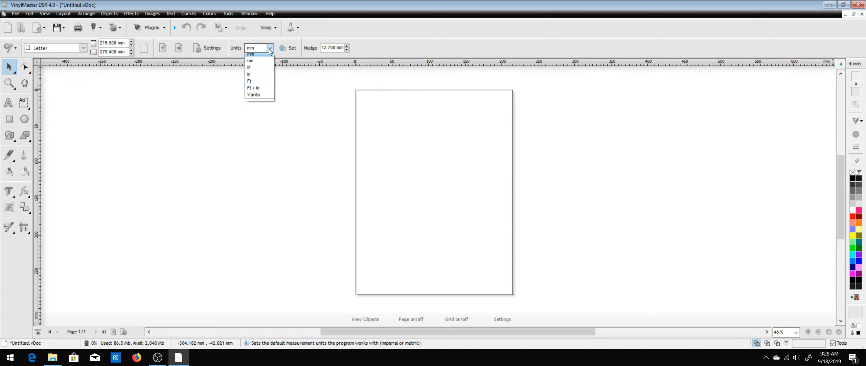
pyautogui.click(259, 77)
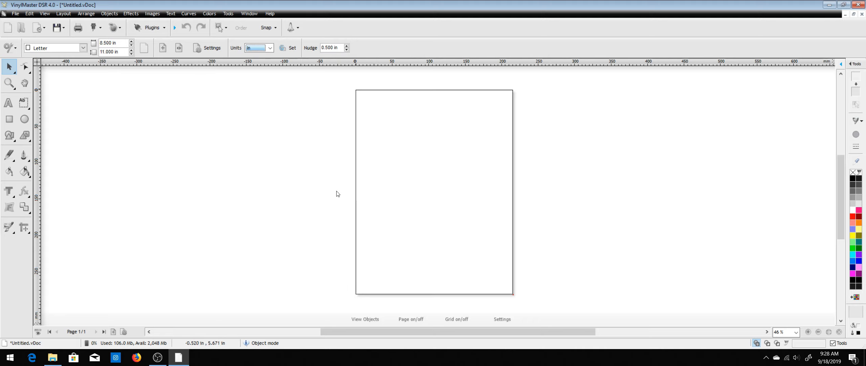
pyautogui.click(168, 243)
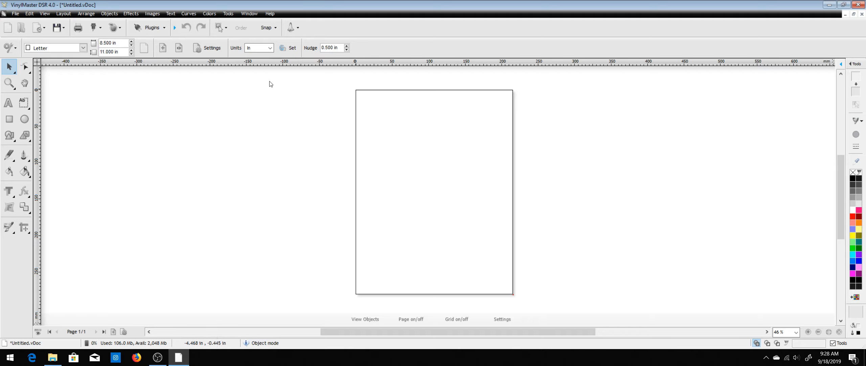
# Import the New PDF from the Desktop as editable artwork and place it on the page.
pyautogui.click(15, 13)
pyautogui.moveTo(61, 109)
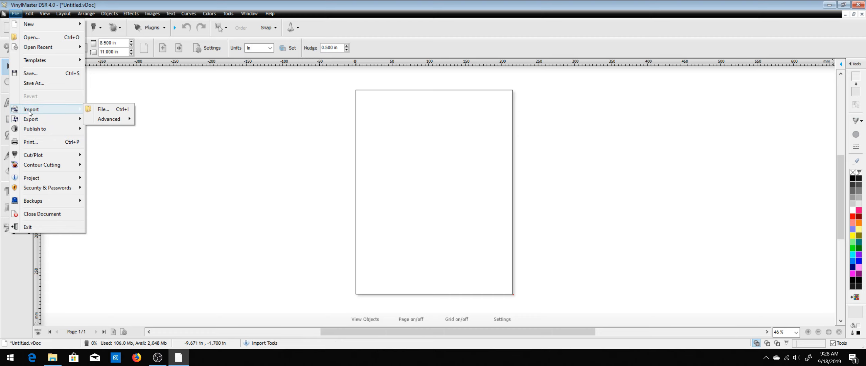
pyautogui.click(98, 110)
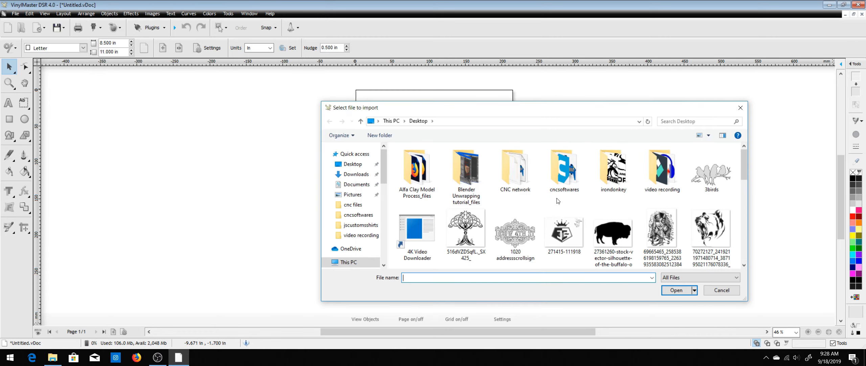
pyautogui.scroll(-3, 528, 237)
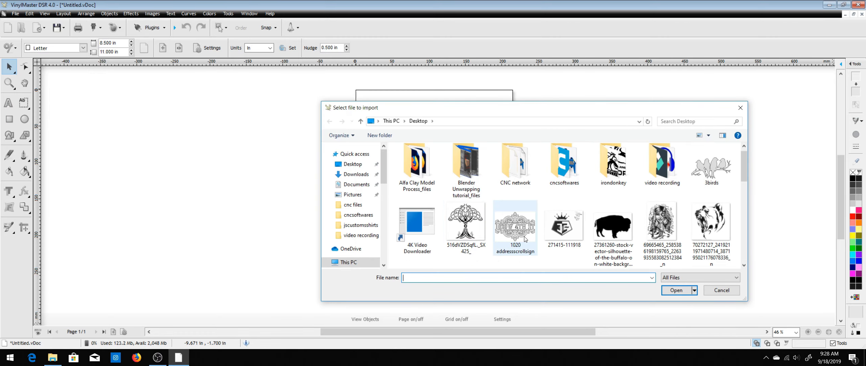
pyautogui.scroll(-6, 579, 231)
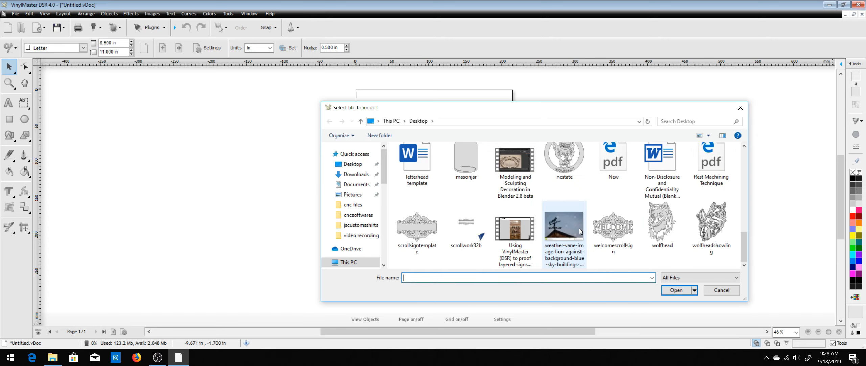
pyautogui.scroll(1, 580, 228)
pyautogui.doubleClick(614, 167)
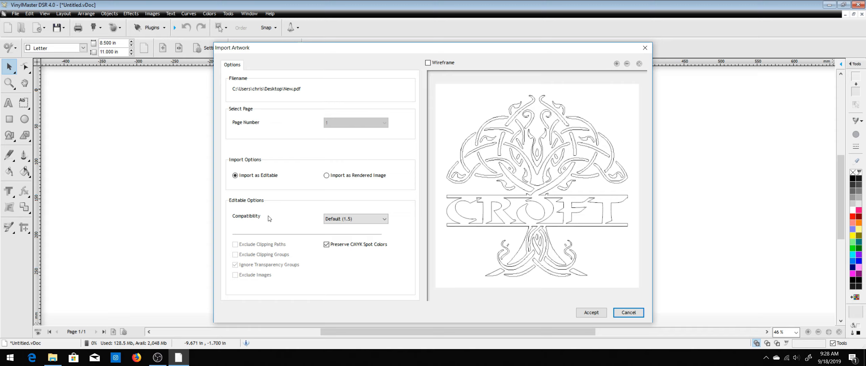
pyautogui.click(599, 312)
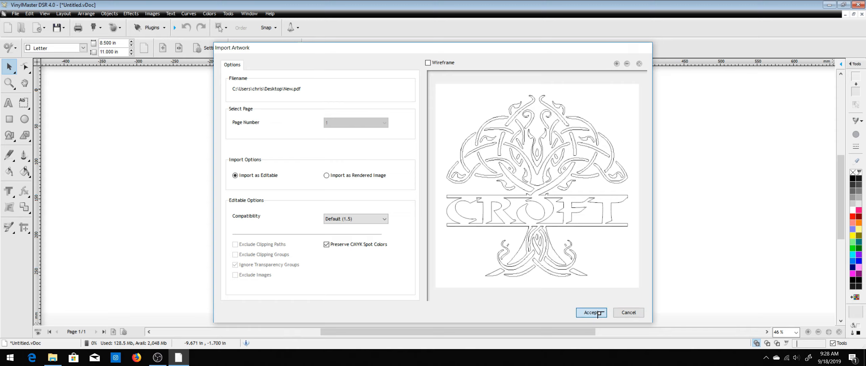
pyautogui.click(322, 81)
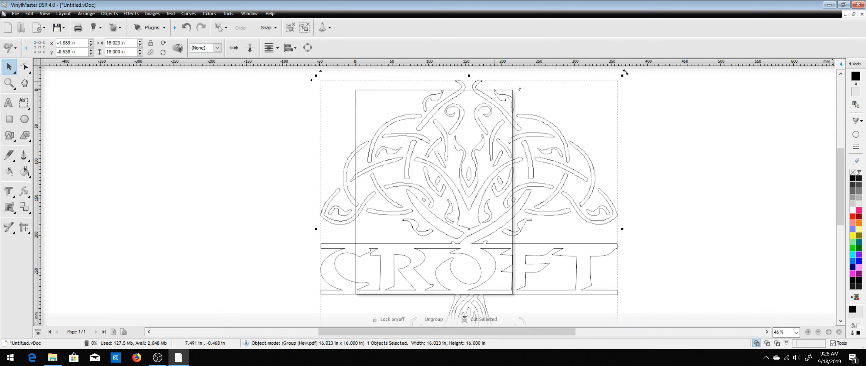
pyautogui.click(218, 169)
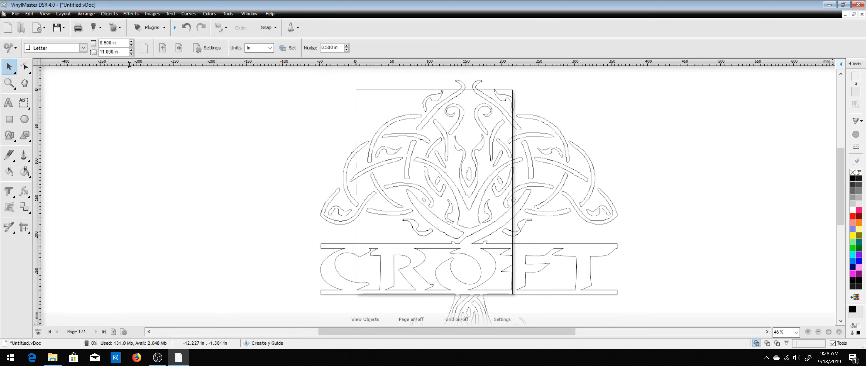
# Fit the whole drawing in view and select the imported tree group.
pyautogui.click(45, 14)
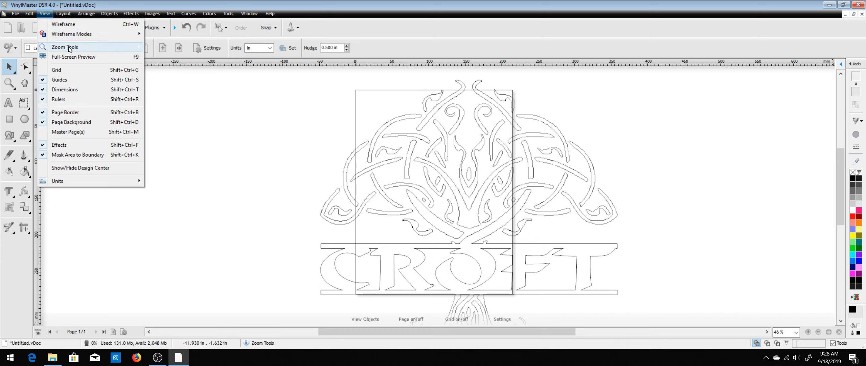
pyautogui.moveTo(142, 48)
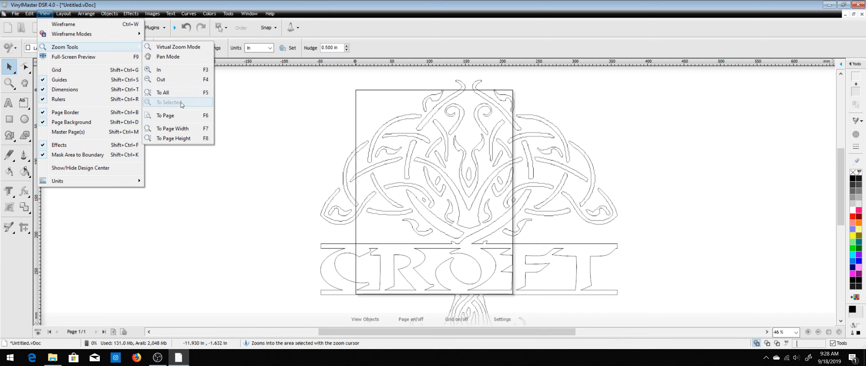
pyautogui.click(179, 93)
pyautogui.click(378, 163)
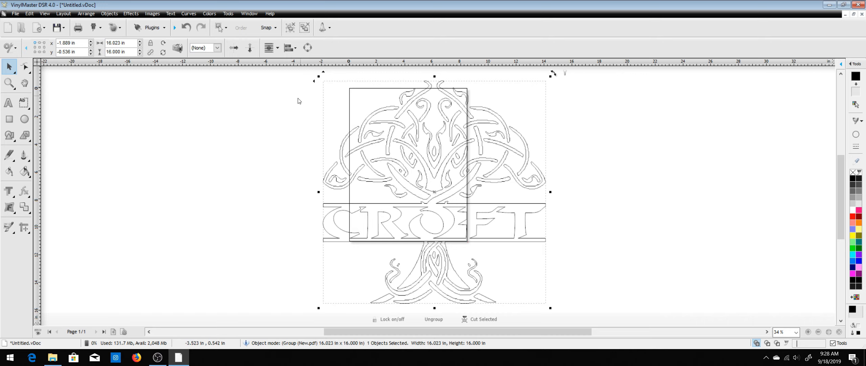
pyautogui.click(829, 4)
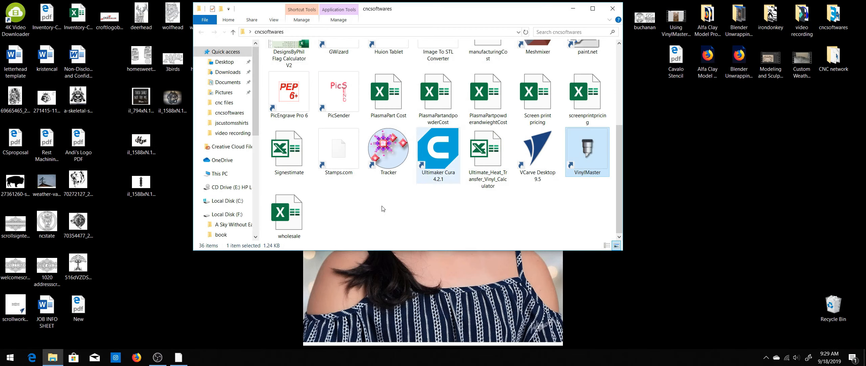
pyautogui.moveTo(181, 363)
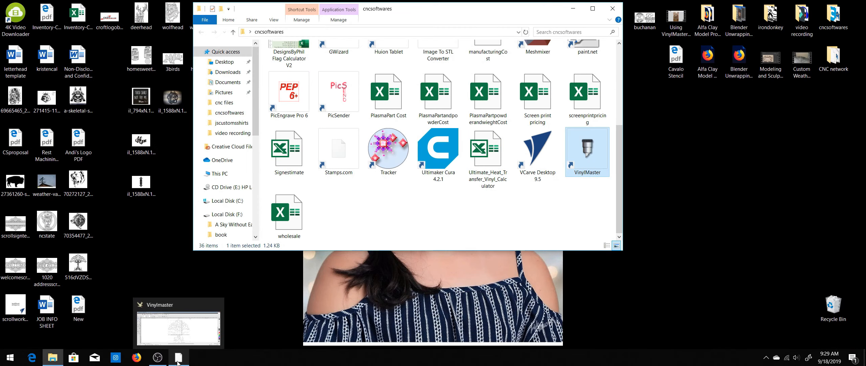
pyautogui.click(178, 336)
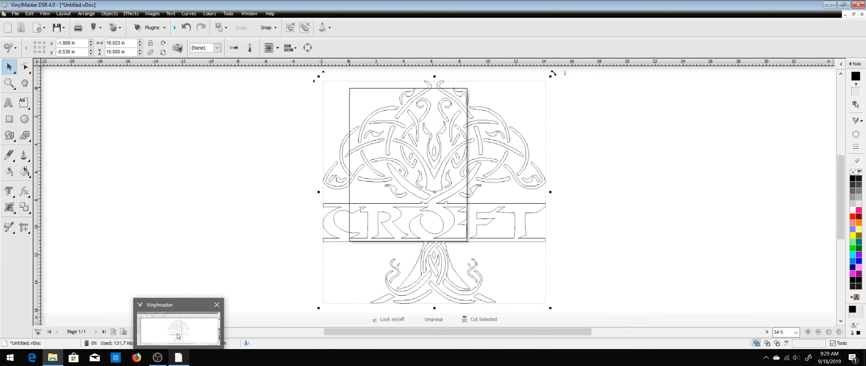
pyautogui.click(178, 336)
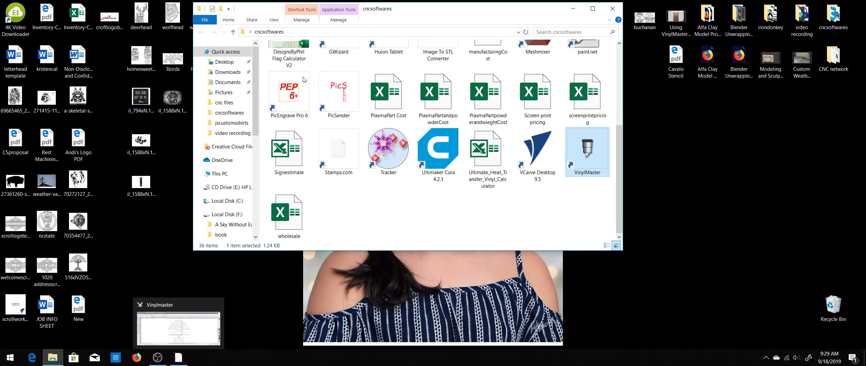
pyautogui.click(180, 358)
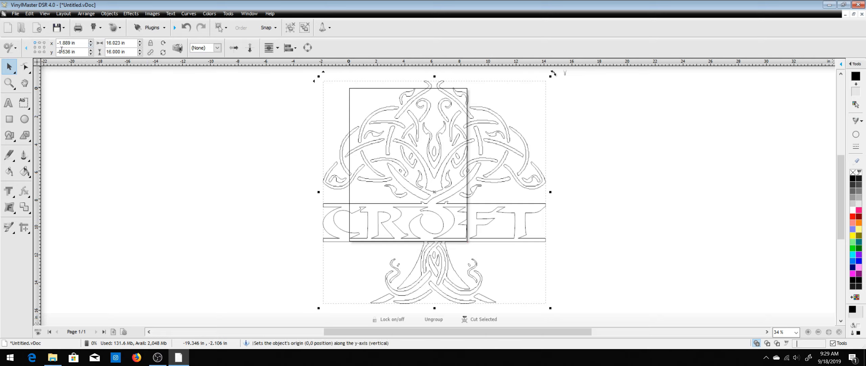
# Position the selected tree artwork at X 0 and Y 0.
pyautogui.moveTo(81, 42); pyautogui.dragTo(10, 53)
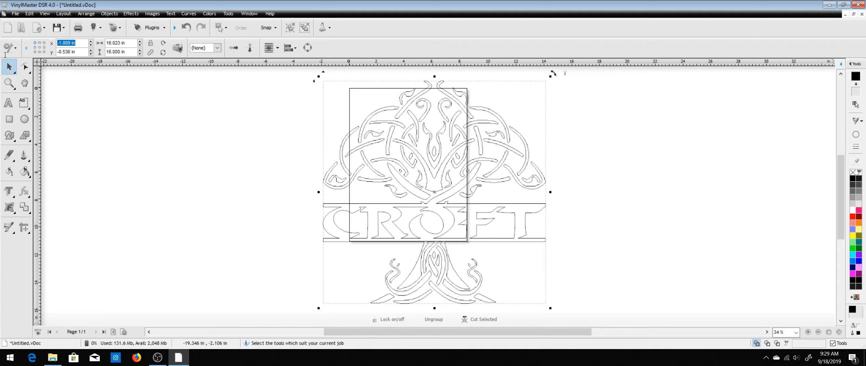
pyautogui.write('0')
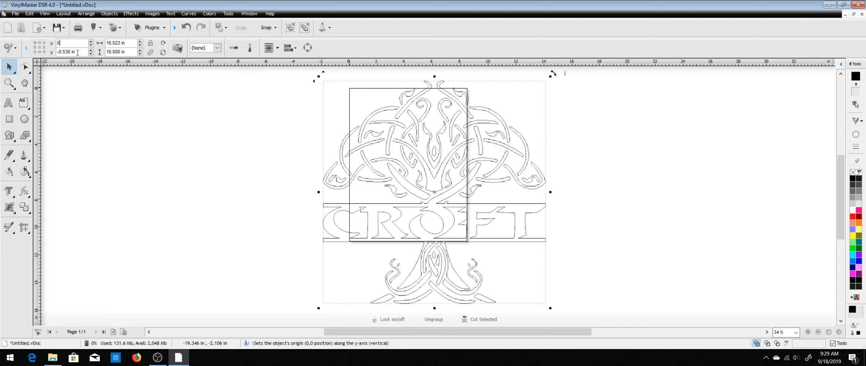
pyautogui.press('Tab')
pyautogui.write('0')
pyautogui.press('Return')
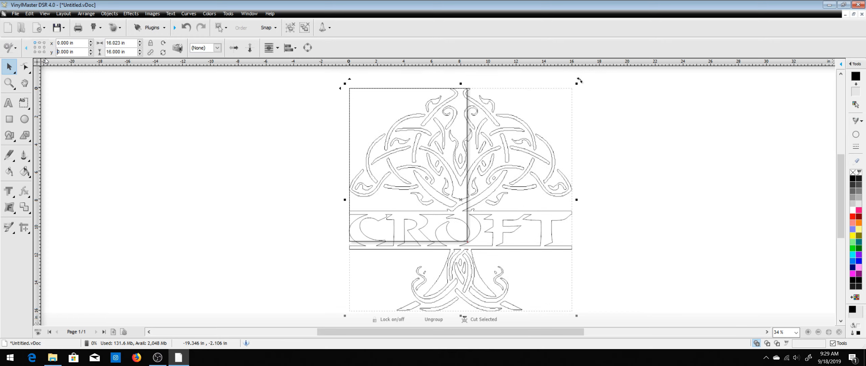
# Deselect the artwork and set the page size to 18 inches wide by 18 inches high.
pyautogui.click(180, 130)
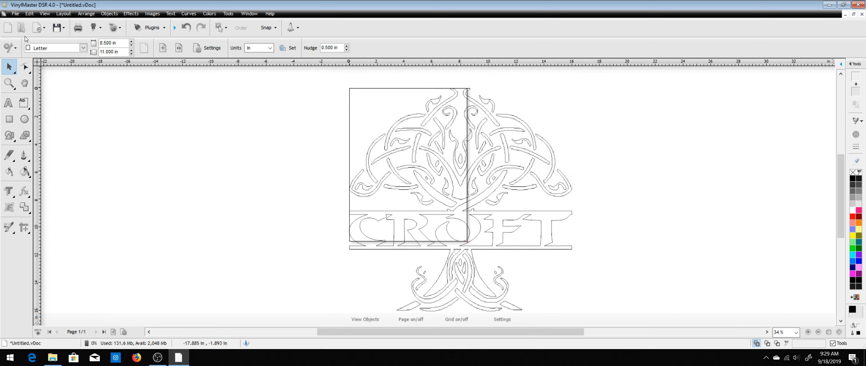
pyautogui.write('18')
pyautogui.press('Return')
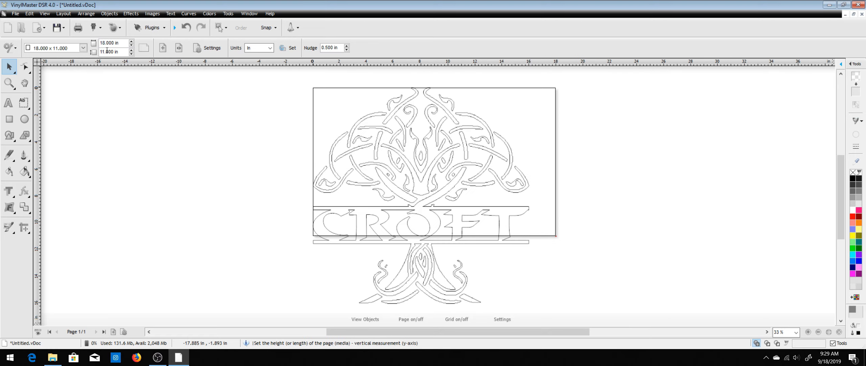
pyautogui.doubleClick(107, 52)
pyautogui.write('18')
pyautogui.press('Return')
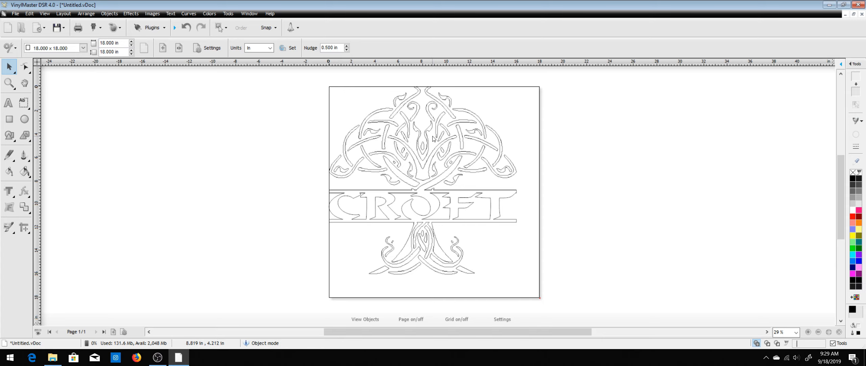
# Select the whole tree artwork and center it on the page.
pyautogui.moveTo(293, 78); pyautogui.dragTo(584, 282)
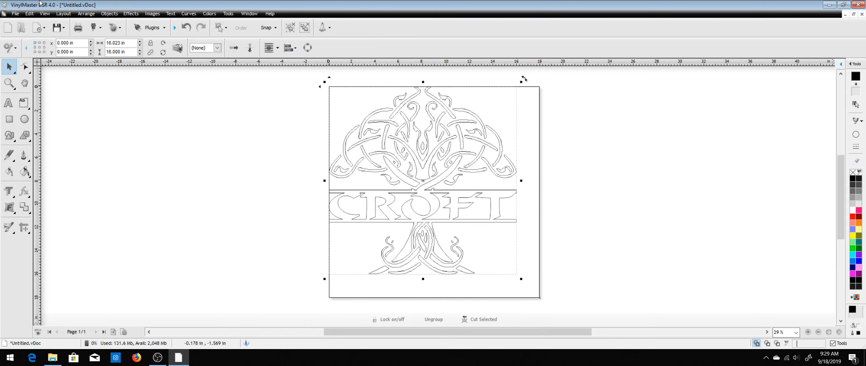
pyautogui.click(86, 14)
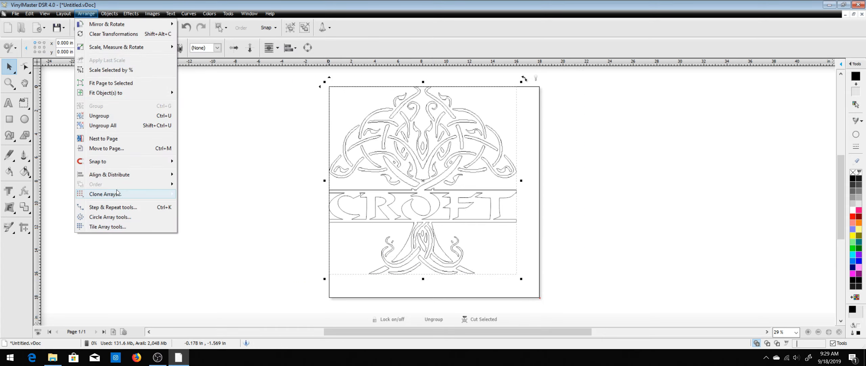
pyautogui.moveTo(136, 176)
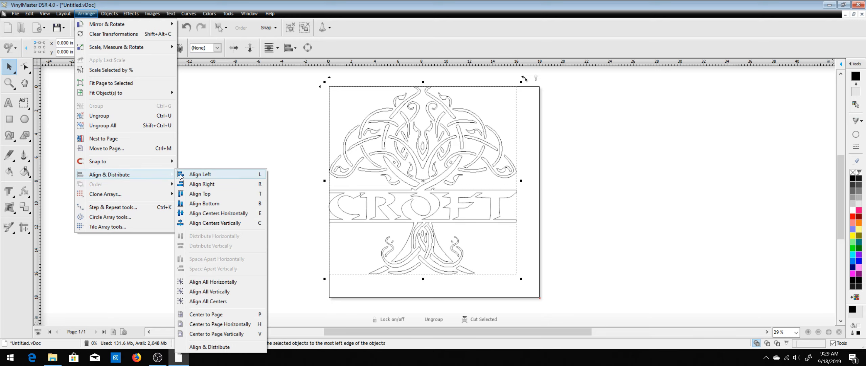
pyautogui.click(216, 314)
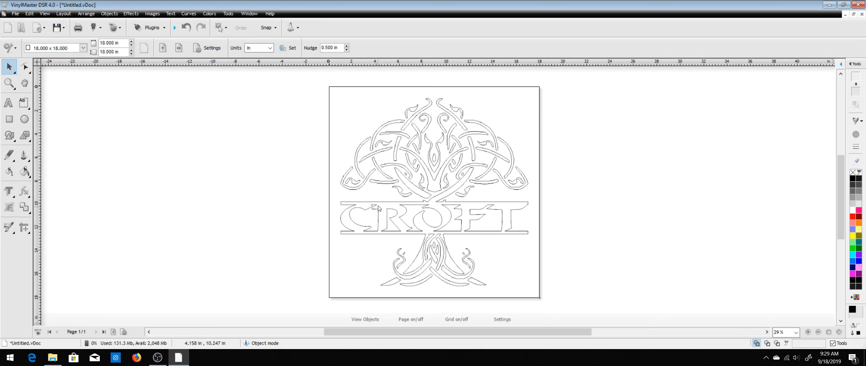
# Select the centered tree artwork, turn off its fill, and color it white.
pyautogui.moveTo(311, 89); pyautogui.dragTo(580, 292)
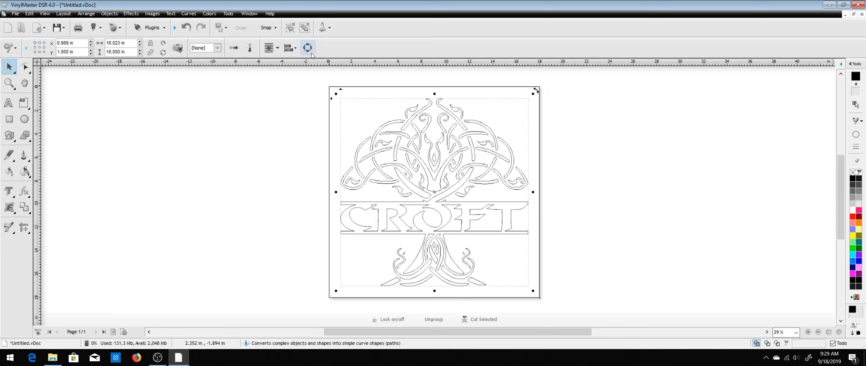
pyautogui.click(209, 14)
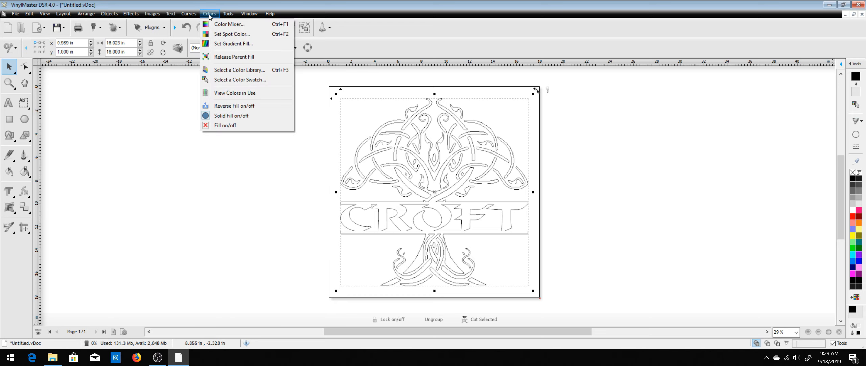
pyautogui.click(227, 125)
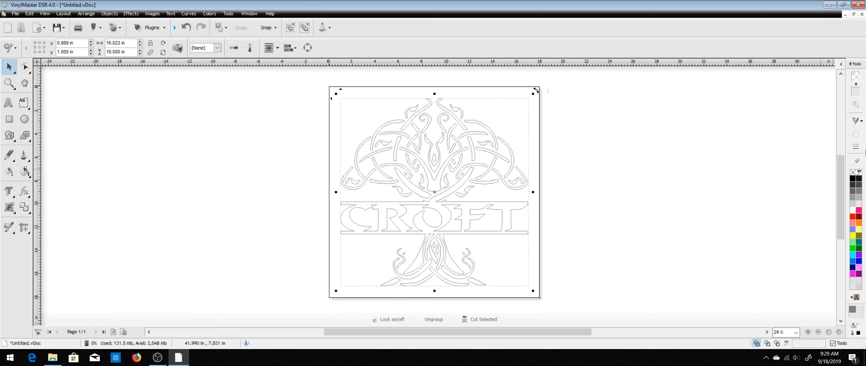
pyautogui.click(853, 210)
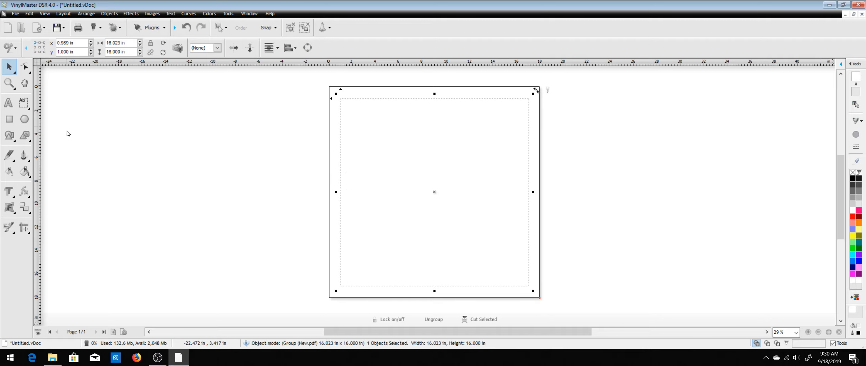
# Give the page a Uniform Color background in dark green and apply the page setup.
pyautogui.click(64, 14)
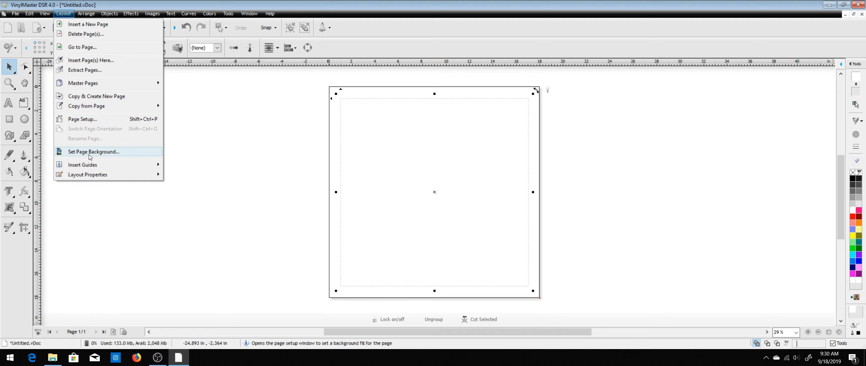
pyautogui.click(90, 152)
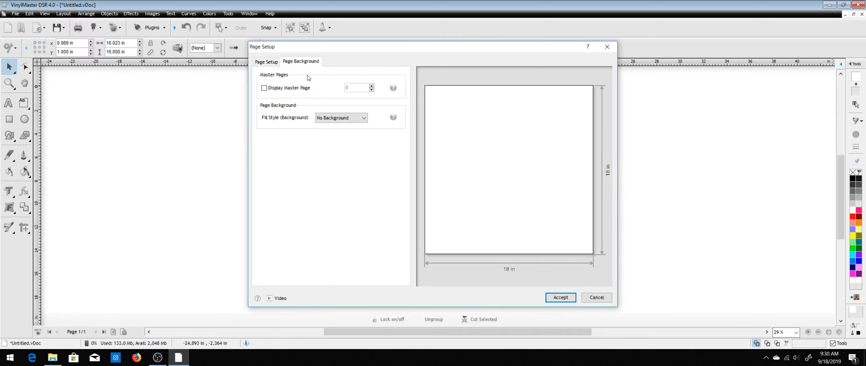
pyautogui.click(267, 61)
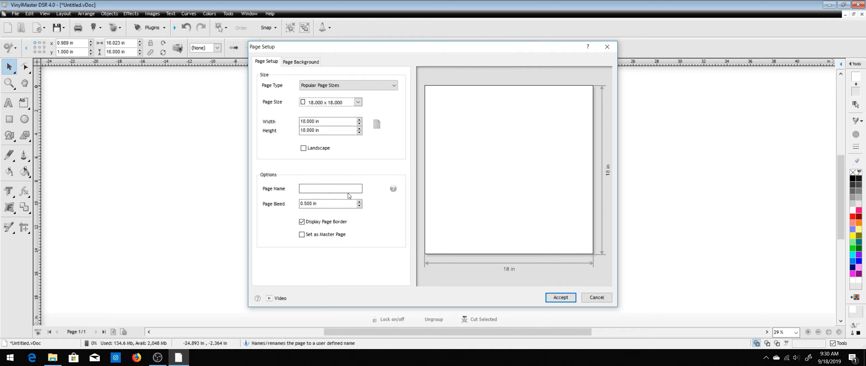
pyautogui.click(282, 61)
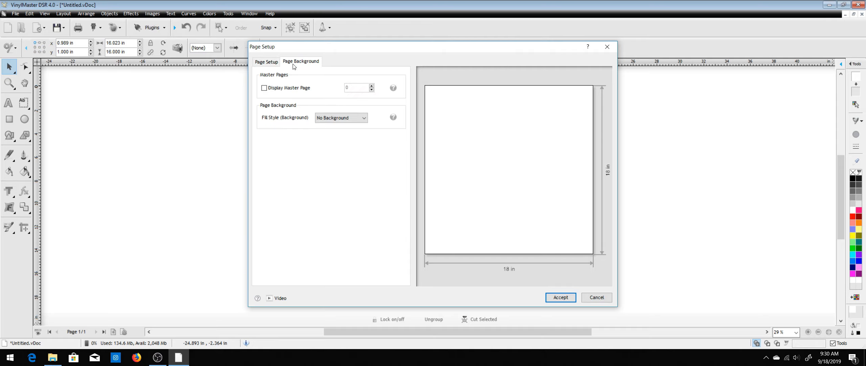
pyautogui.click(365, 116)
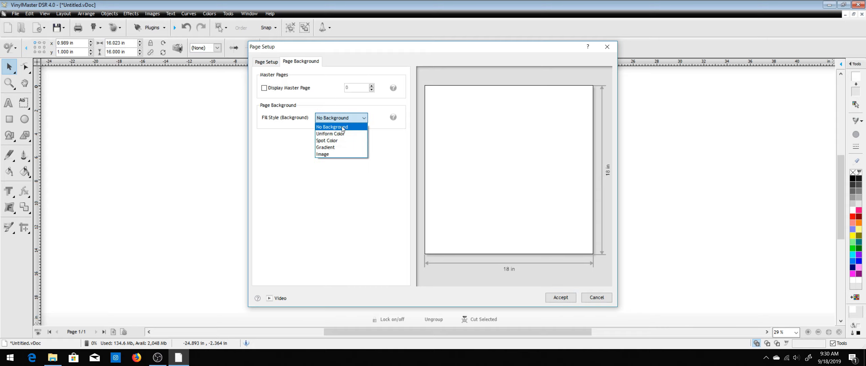
pyautogui.click(343, 134)
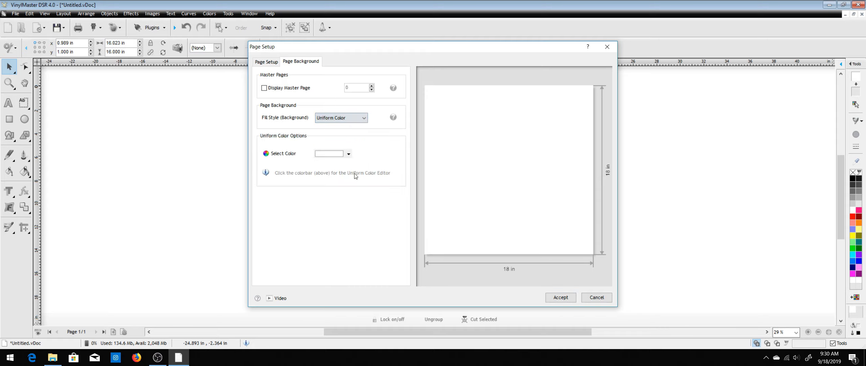
pyautogui.click(349, 153)
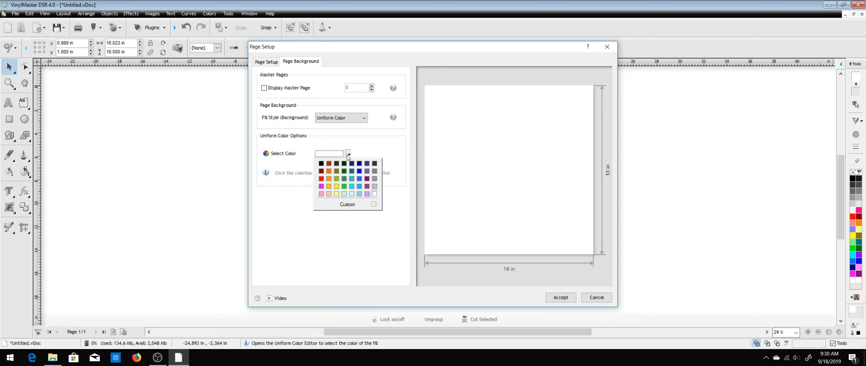
pyautogui.click(345, 177)
pyautogui.click(561, 297)
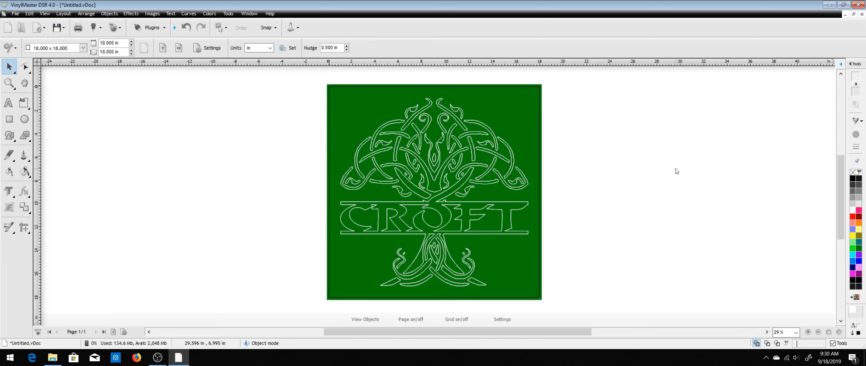
# Examine the white tree outline against the green page background, with the view zoomed to all objects.
pyautogui.scroll(1, 573, 194)
pyautogui.scroll(-3, 563, 207)
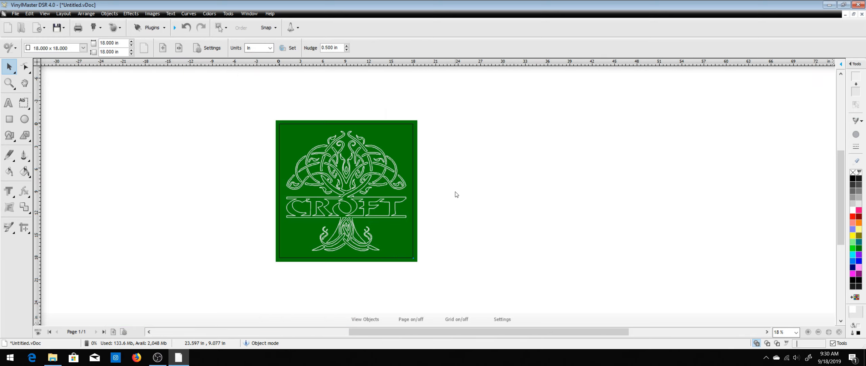
pyautogui.scroll(1, 359, 155)
pyautogui.scroll(-1, 539, 166)
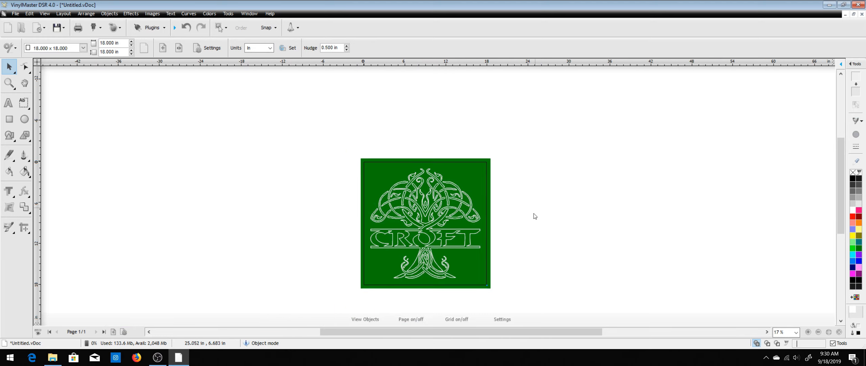
pyautogui.scroll(1, 548, 251)
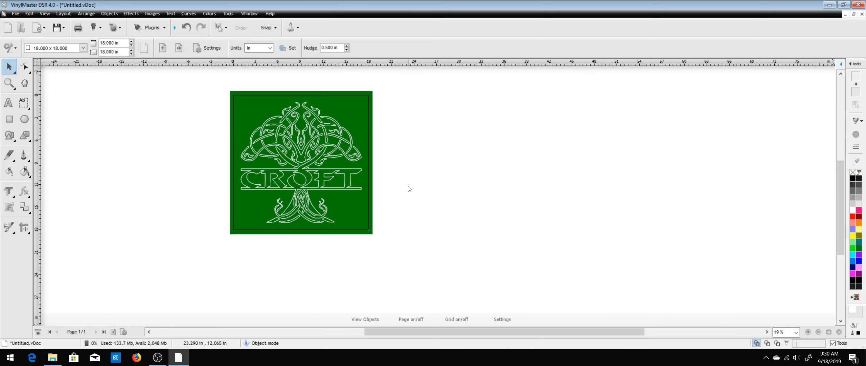
pyautogui.click(64, 14)
pyautogui.moveTo(44, 14)
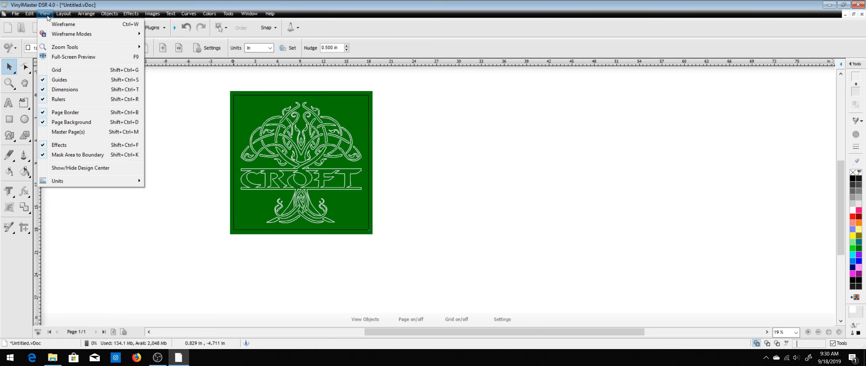
pyautogui.moveTo(100, 47)
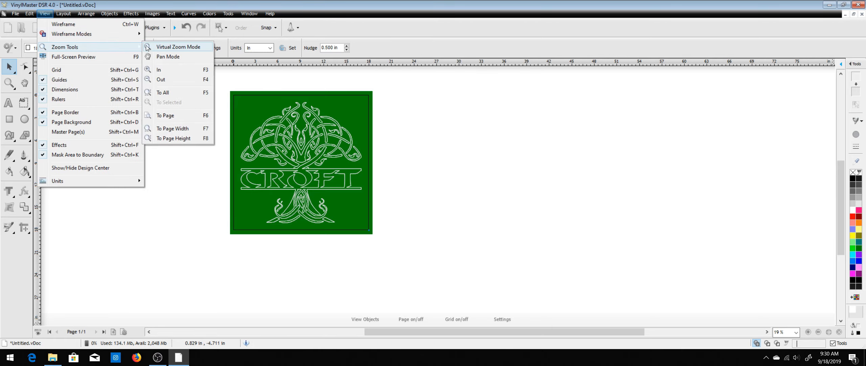
pyautogui.click(178, 96)
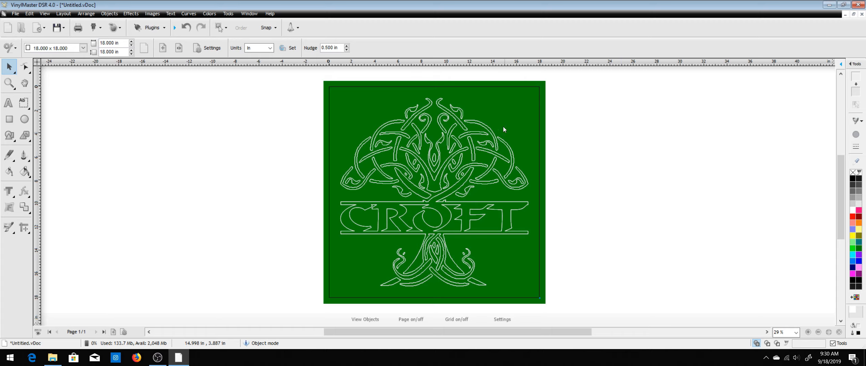
pyautogui.click(464, 136)
pyautogui.click(637, 149)
# Change the uniform page background color to dark red and apply the page setup.
pyautogui.click(64, 13)
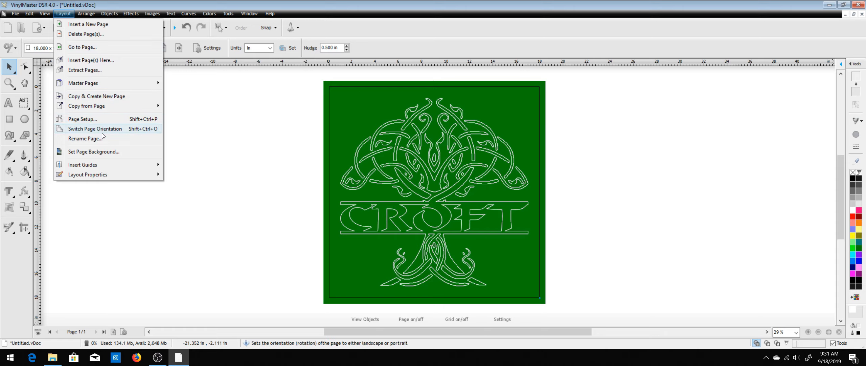
pyautogui.click(108, 152)
pyautogui.click(349, 154)
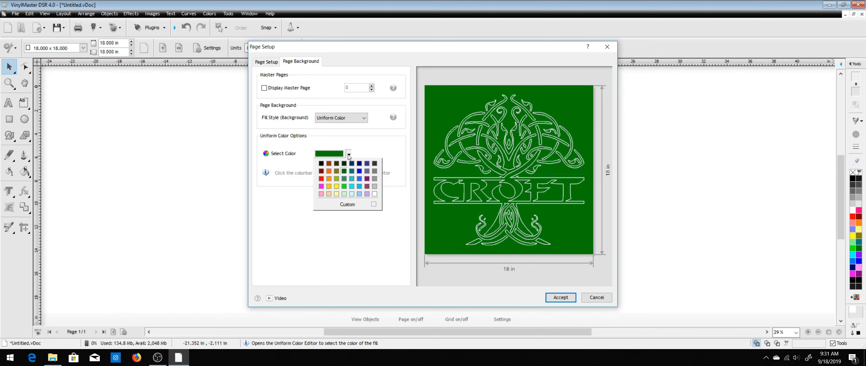
pyautogui.click(321, 172)
pyautogui.click(561, 297)
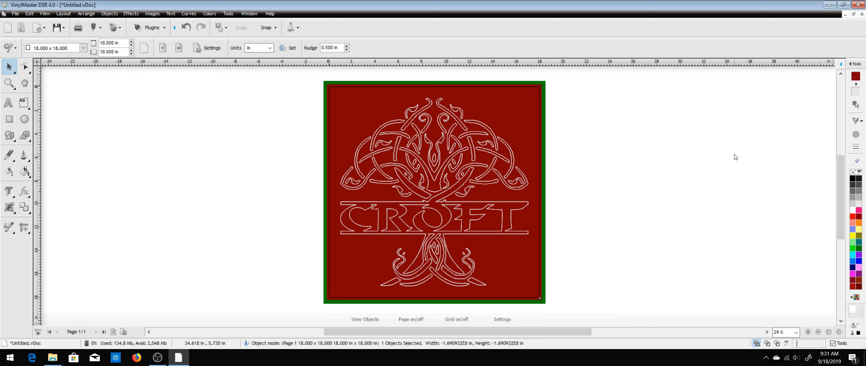